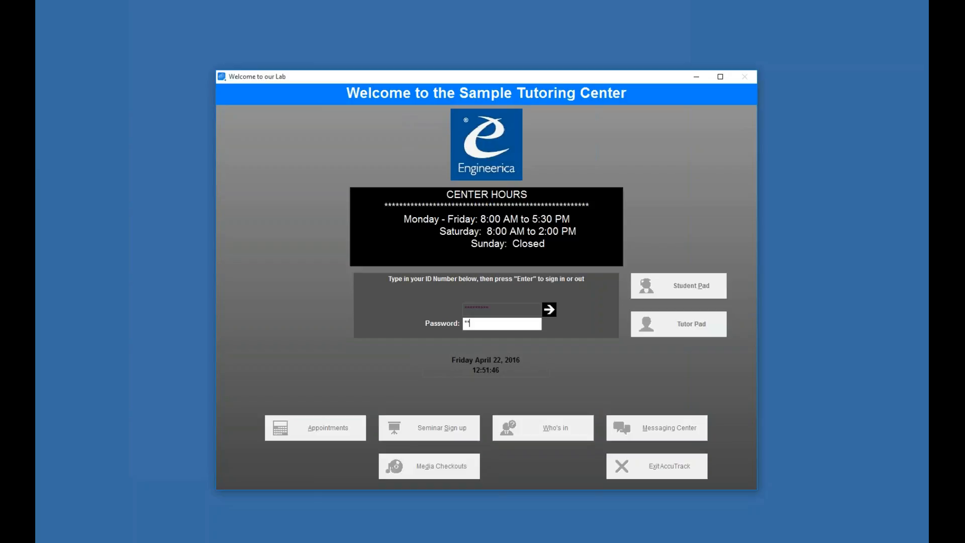
Submit the administrator password to sign in and close the database location window
key(Return)
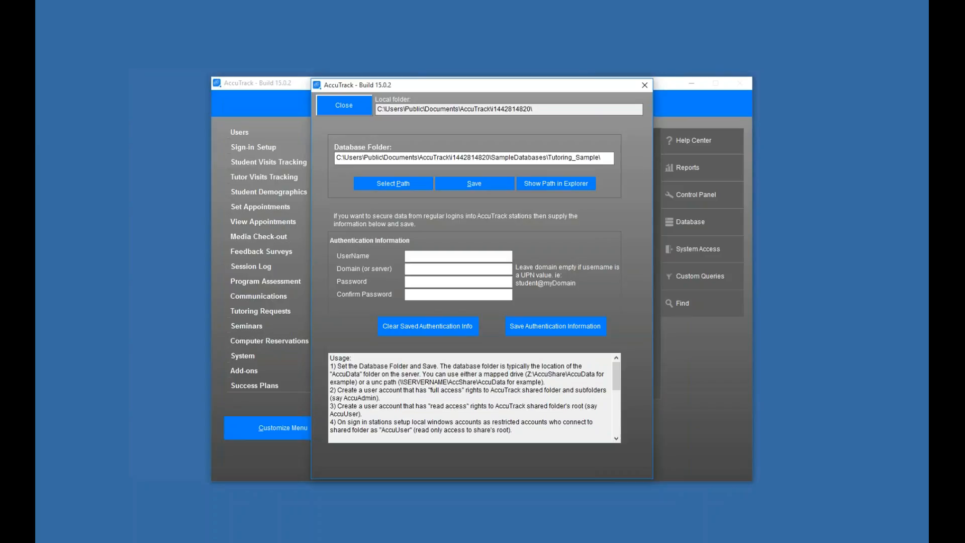
key(Escape)
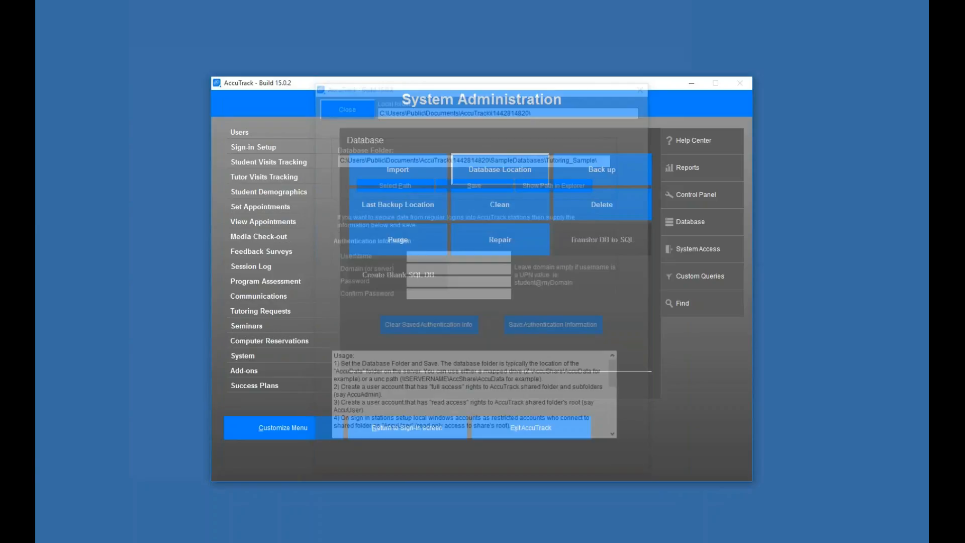
Open a second File Explorer window on Local Disk (C:) beside the empty 2016_AccuTrackDB network folder
click(90, 508)
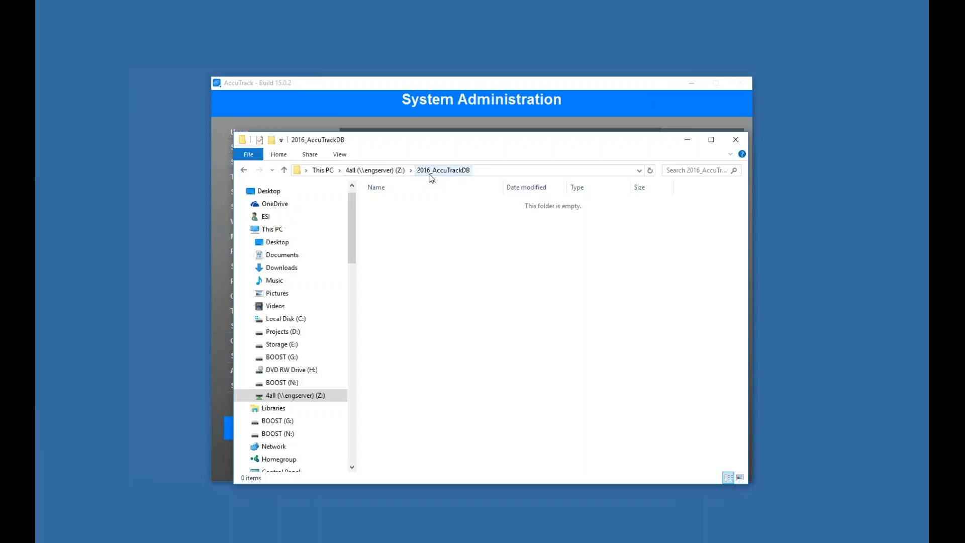
key(super+x)
click(113, 497)
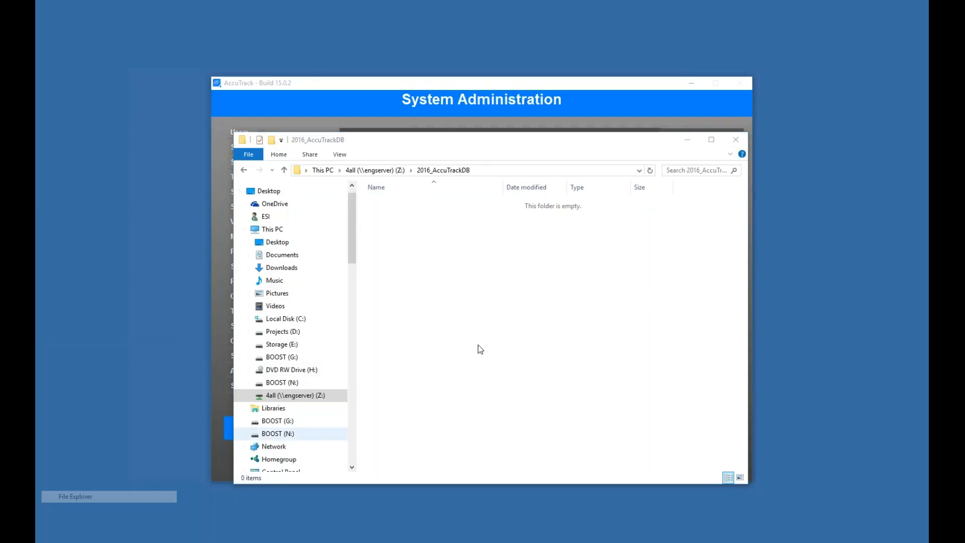
double_click(471, 291)
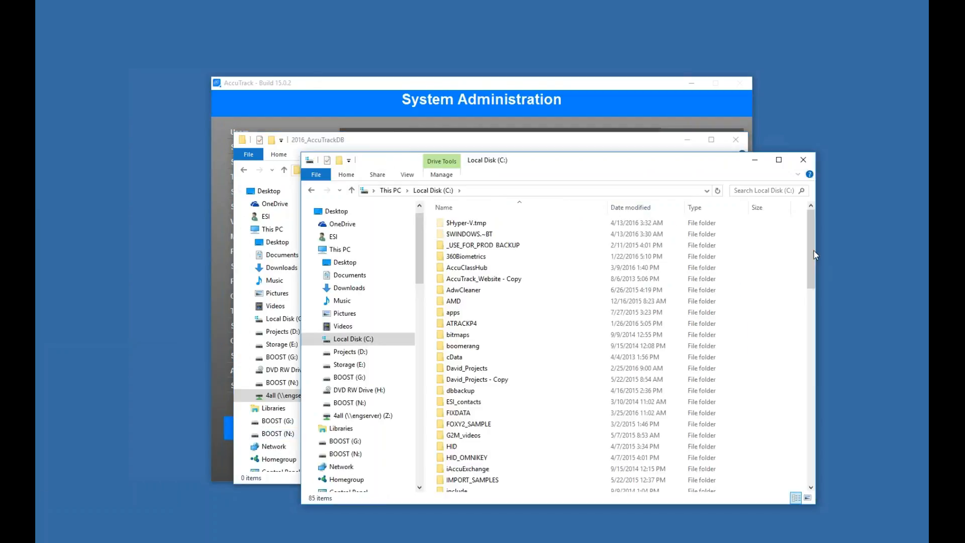
Browse to the Accu2016 program folder inside Program Files (x86)
click(807, 331)
scroll(497, 339, down, 1)
double_click(497, 339)
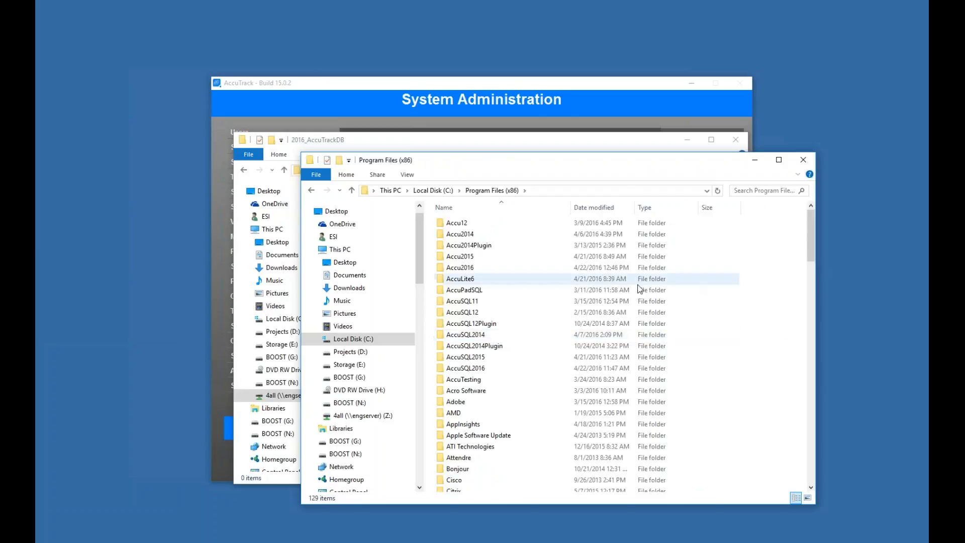
double_click(481, 268)
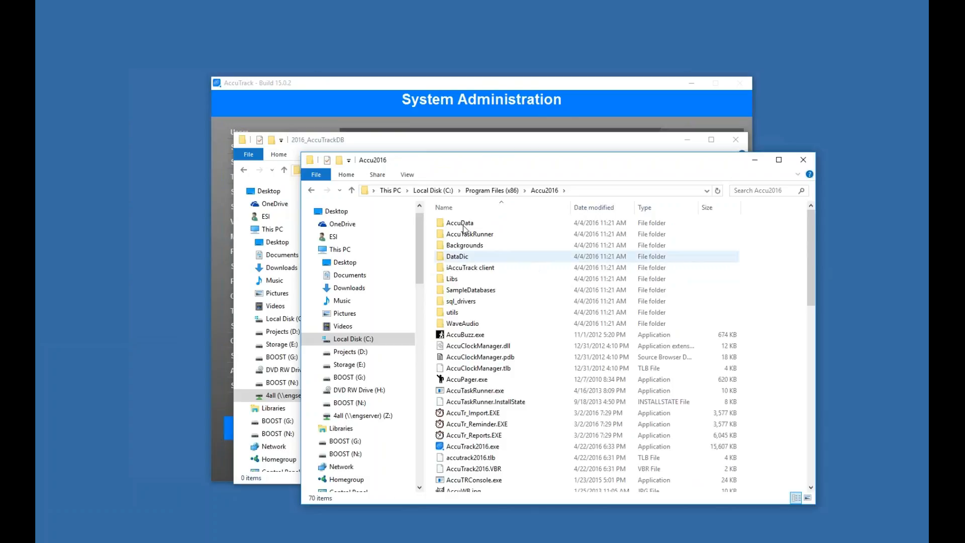
Select the AccuData and DataDic folders and copy them
click(594, 224)
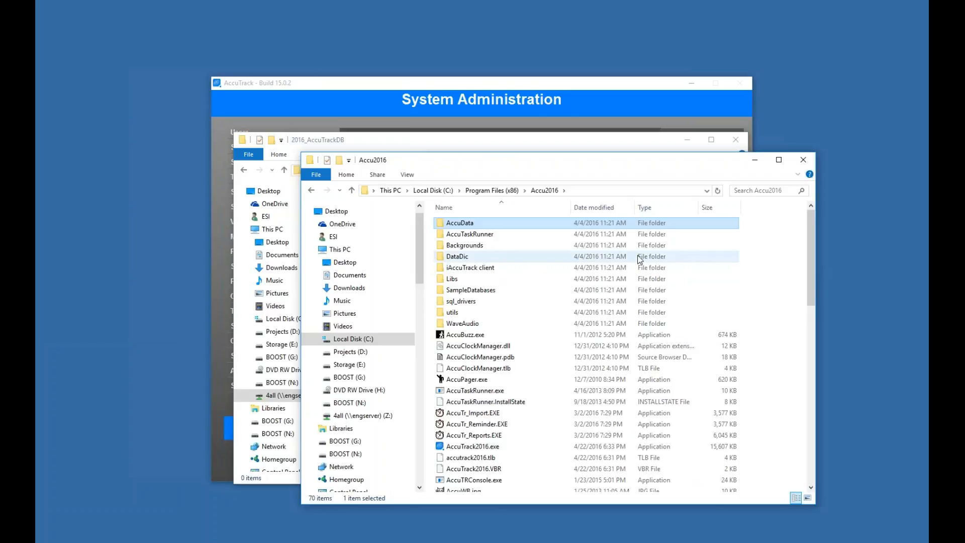
click(774, 262)
drag(467, 222, 457, 257)
key(shift+F10)
click(504, 406)
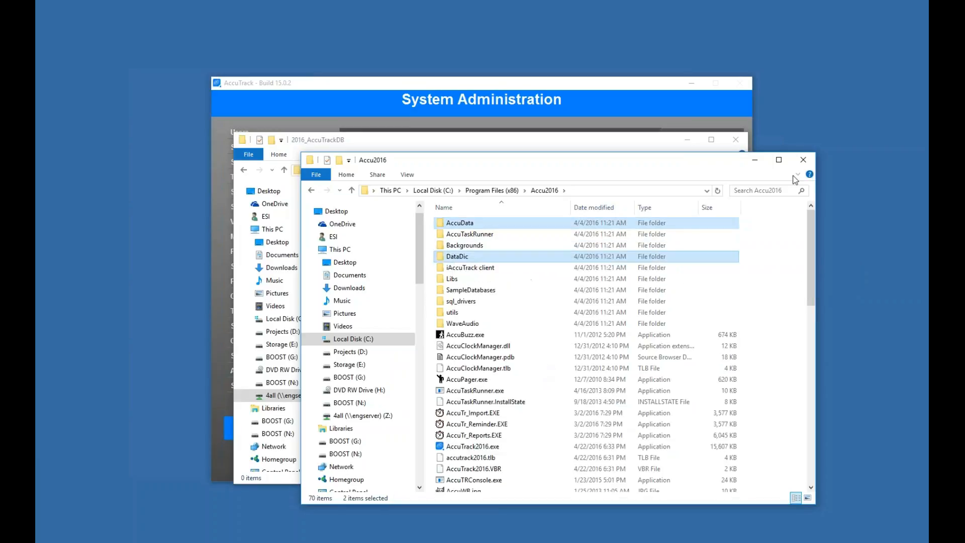
Paste the copied folders into the 2016_AccuTrackDB folder on the network drive
click(754, 161)
right_click(548, 278)
click(580, 358)
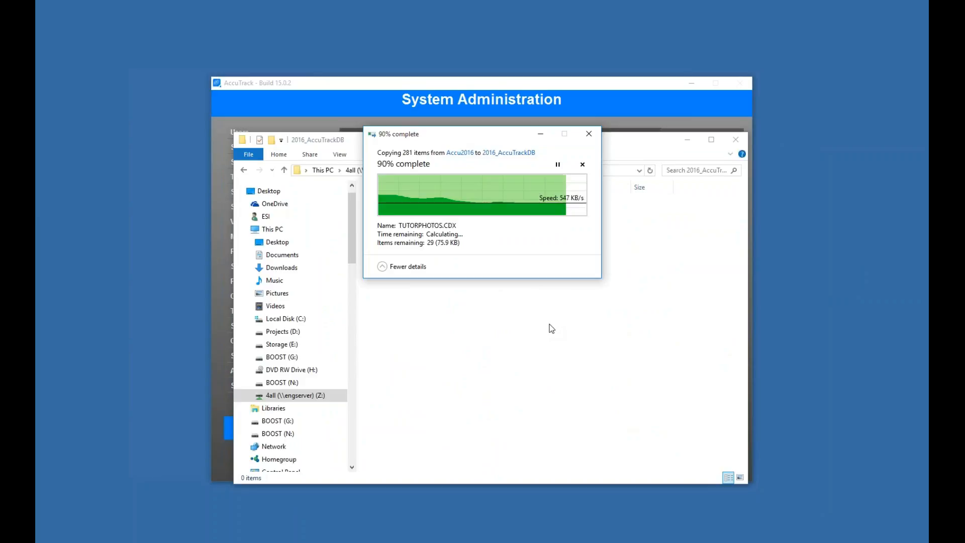
Inspect the contents of the copied AccuData folder on the network drive, then hide the Explorer window
click(395, 219)
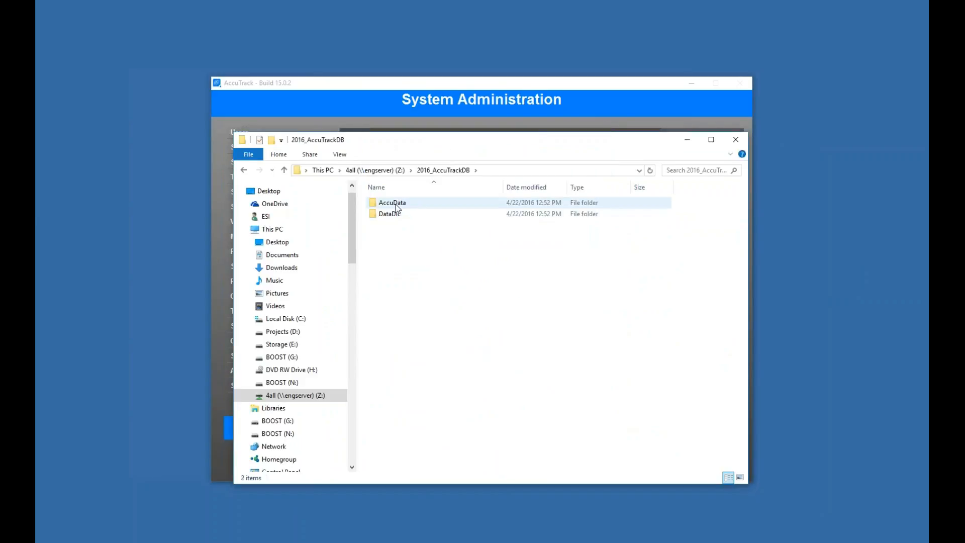
double_click(396, 204)
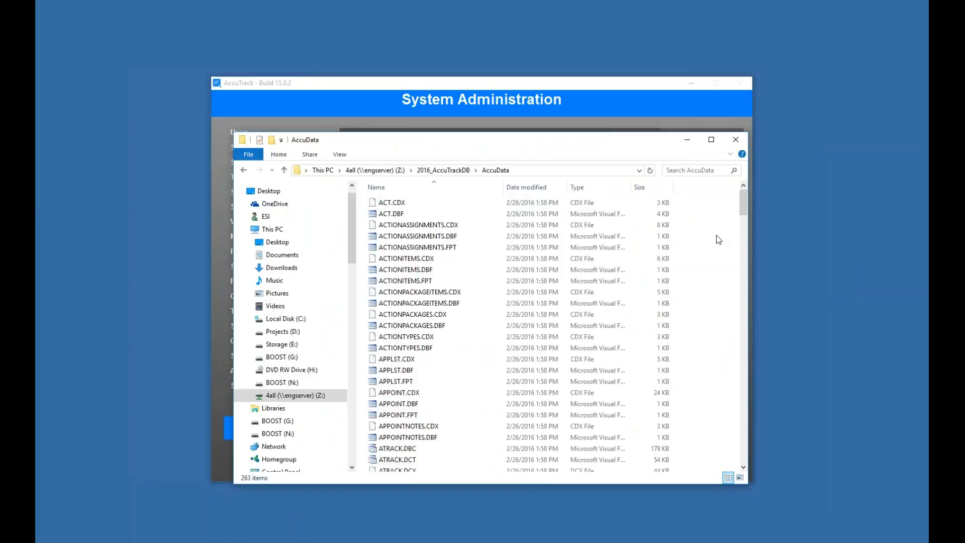
drag(743, 204, 735, 469)
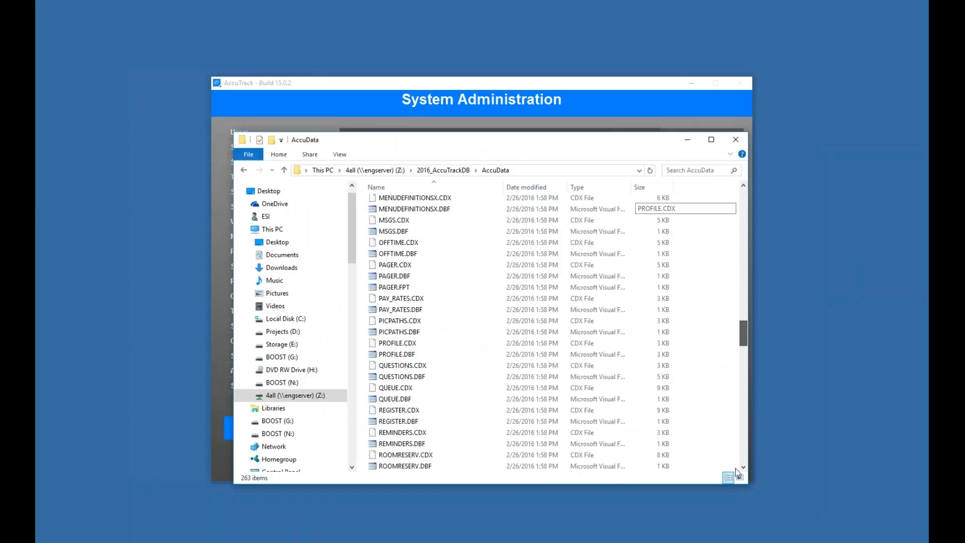
click(437, 169)
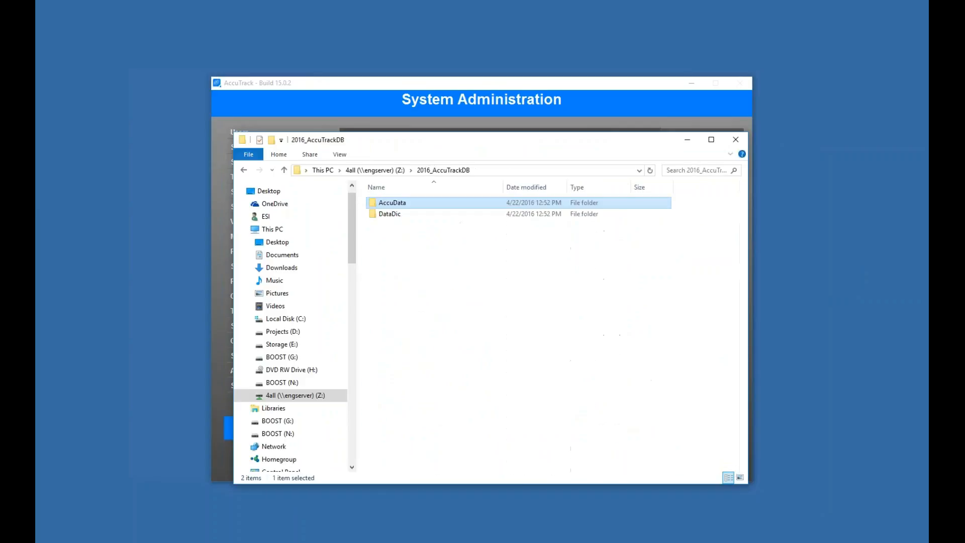
click(419, 98)
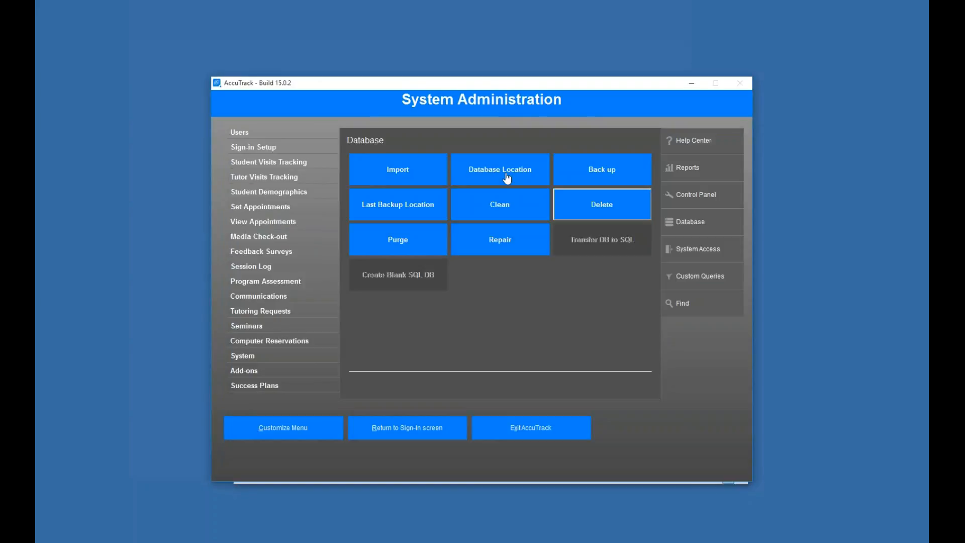
Open Database Location and set the Database Folder to \\engserver\4all\2016_AccuTrackDB\AccuData
click(506, 176)
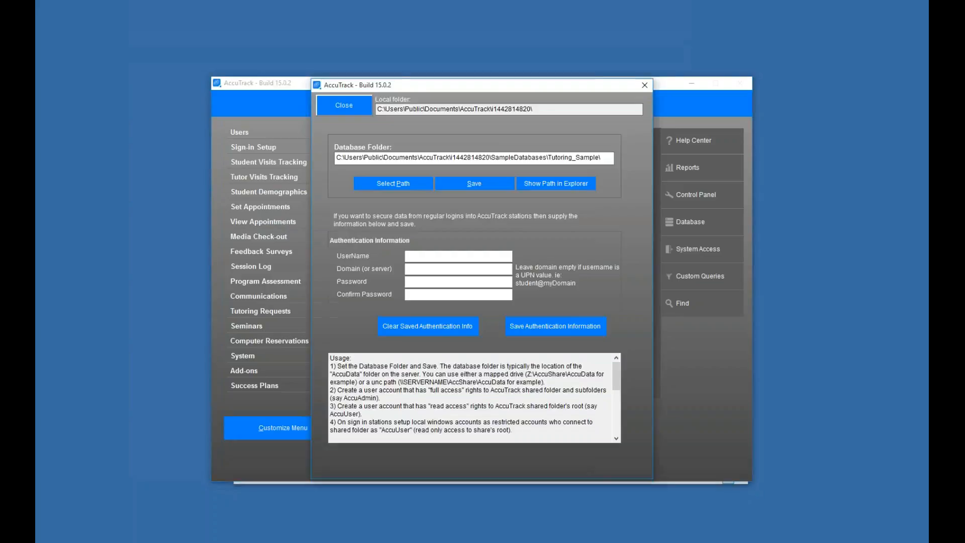
click(607, 159)
key(ctrl+a)
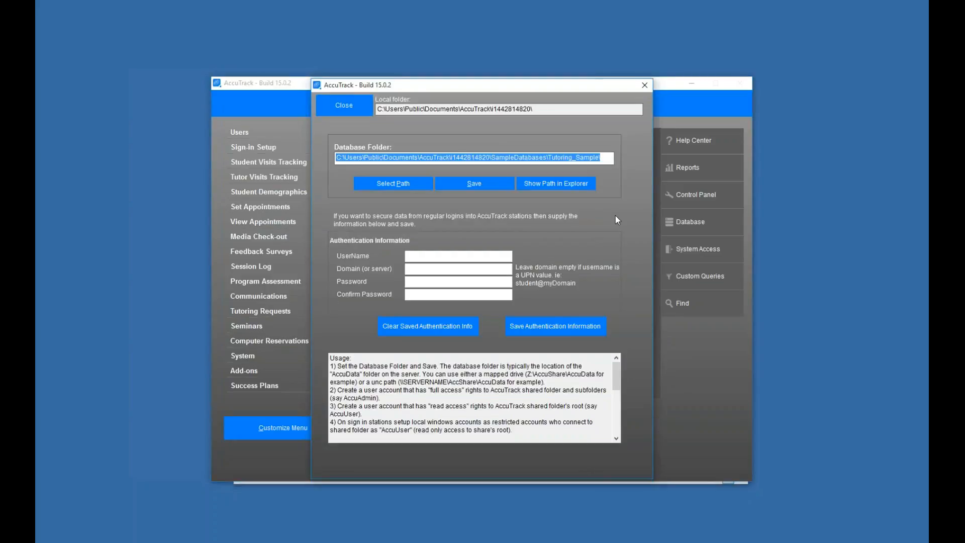
click(606, 159)
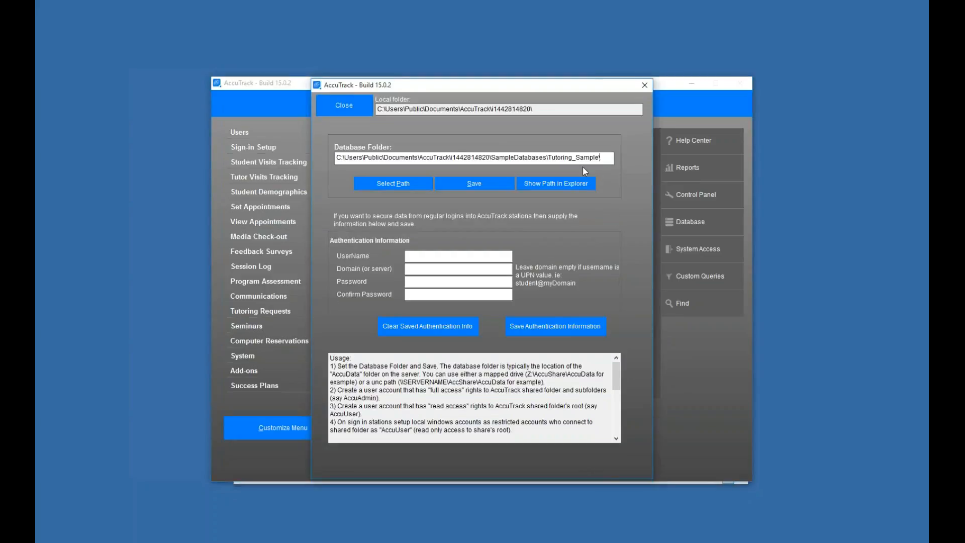
key(ctrl+a)
text(\engserver\4all)
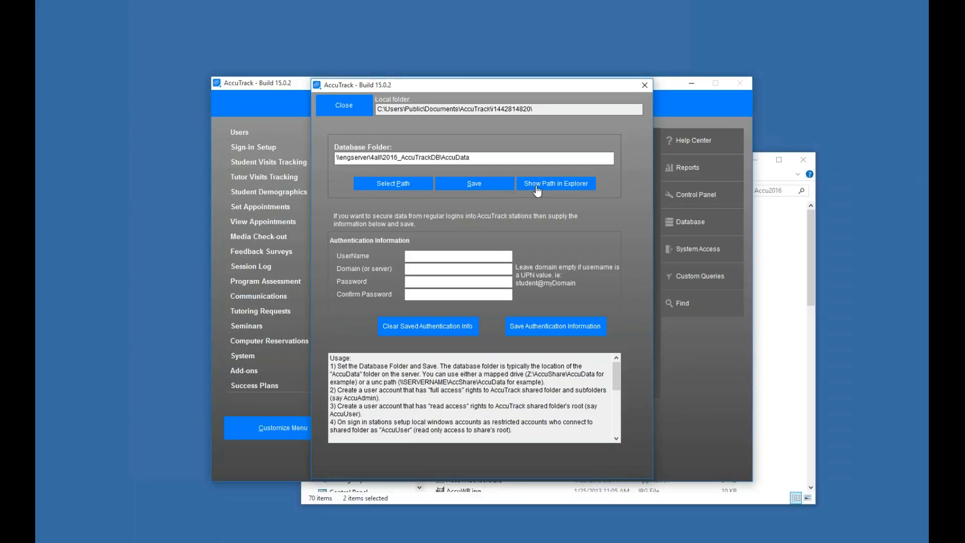
Open the entered database path in Explorer to verify it, then close that window
click(543, 187)
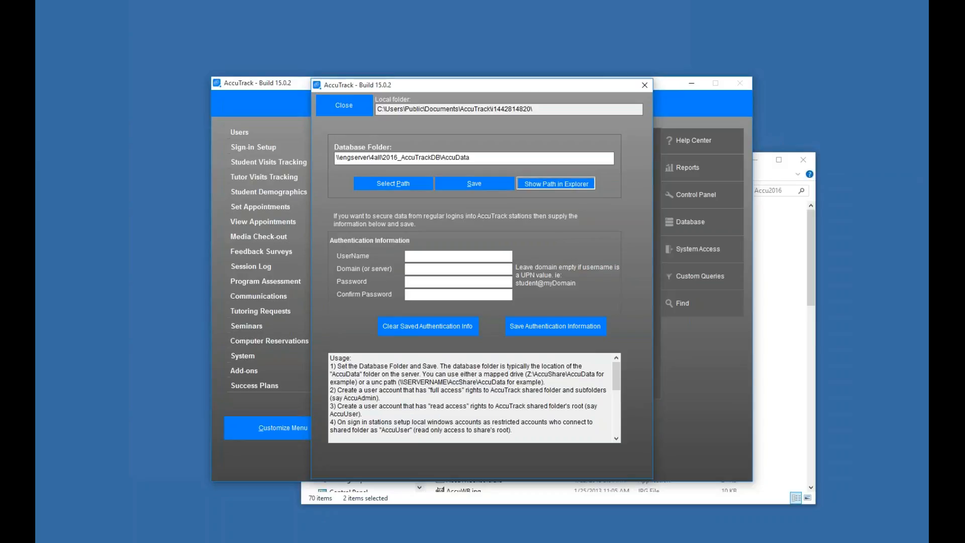
drag(526, 11, 483, 49)
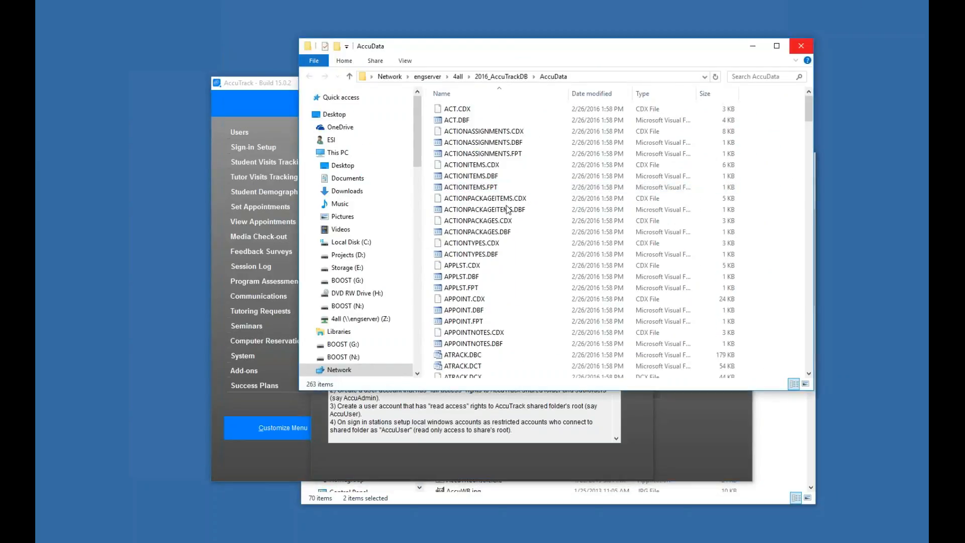
click(801, 46)
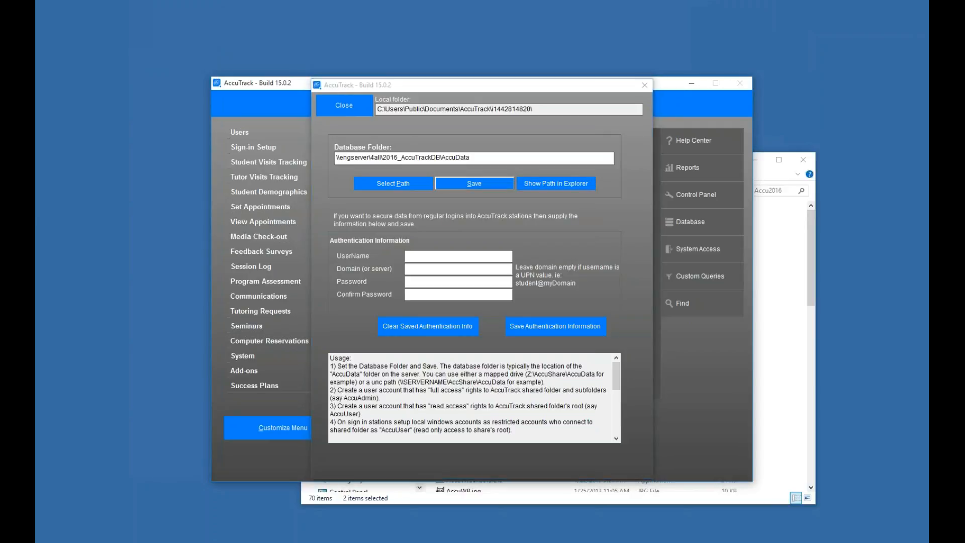
Save the new database folder path, acknowledge the restart note, and close the dialog
click(474, 183)
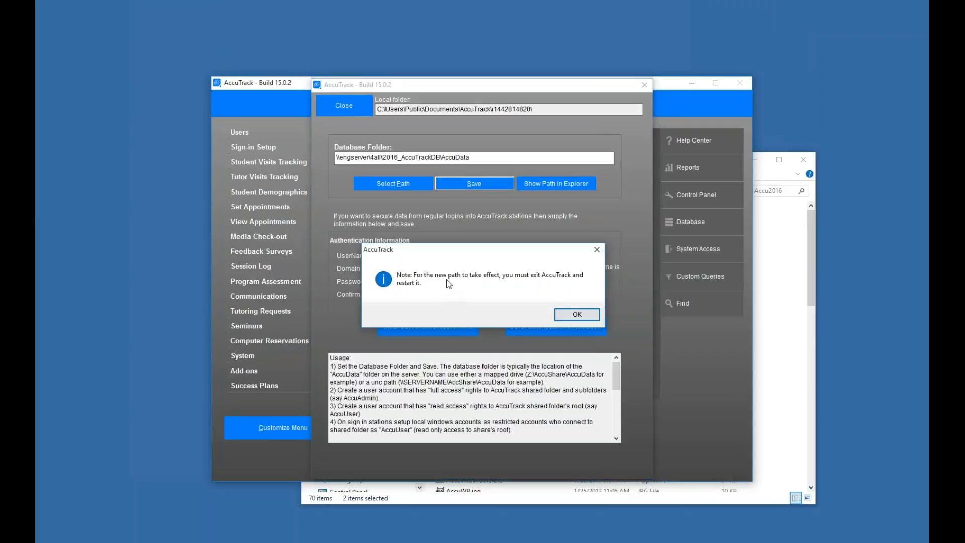
click(572, 315)
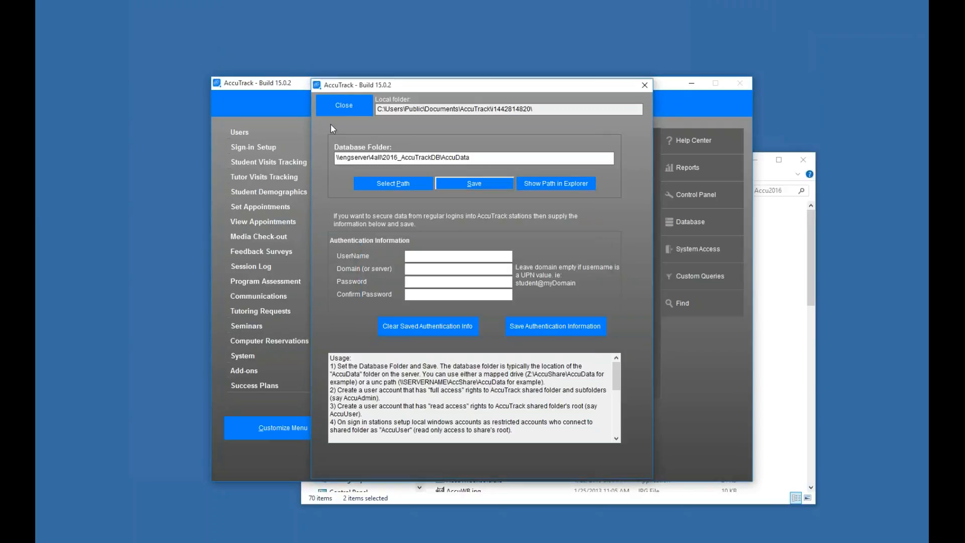
click(342, 107)
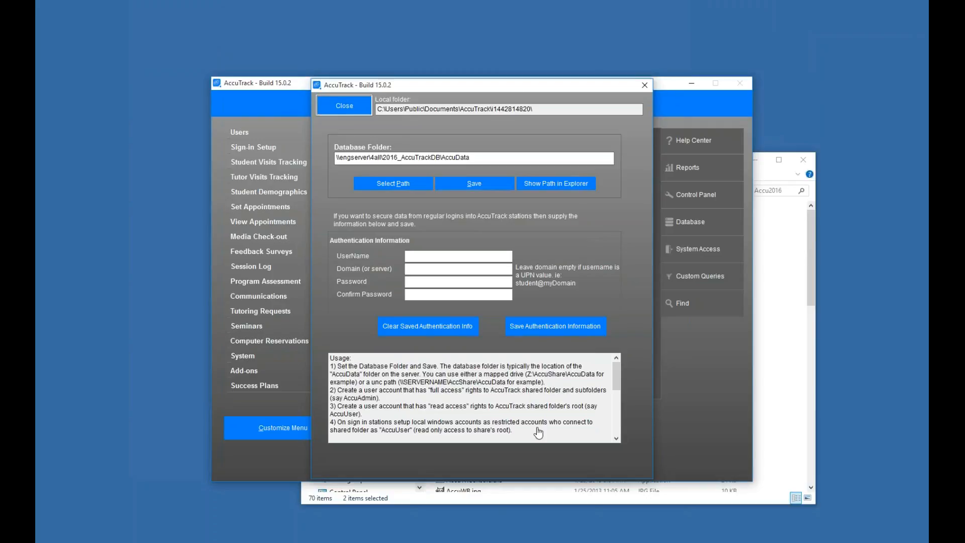
Exit AccuTrack without backing up the data
click(536, 429)
click(474, 315)
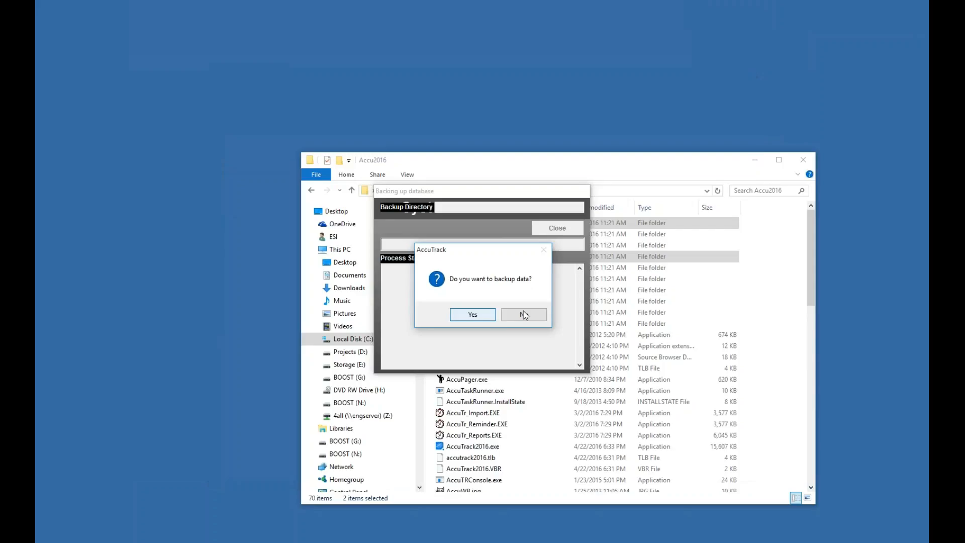
click(524, 315)
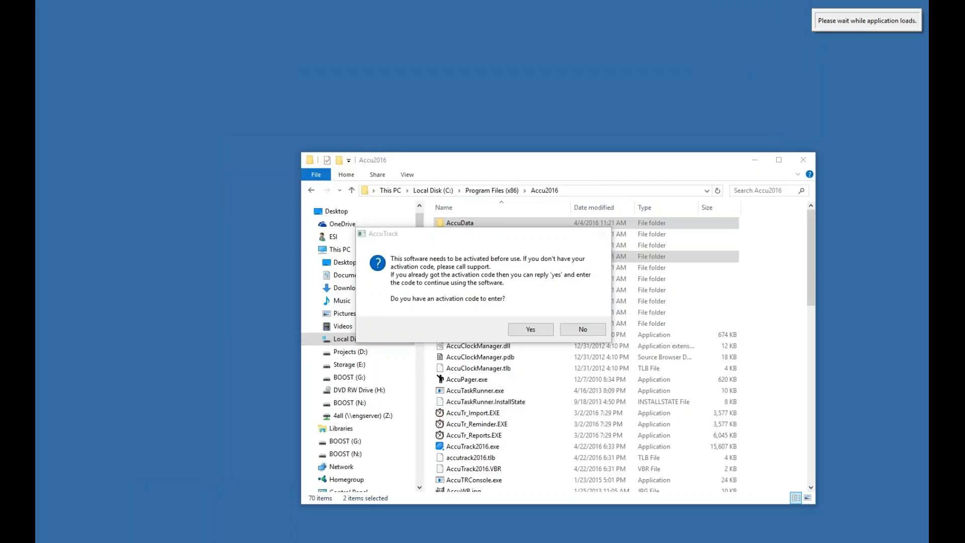
Relaunch AccuTrack past the activation prompt and sign in with the administrator ID and password
click(536, 330)
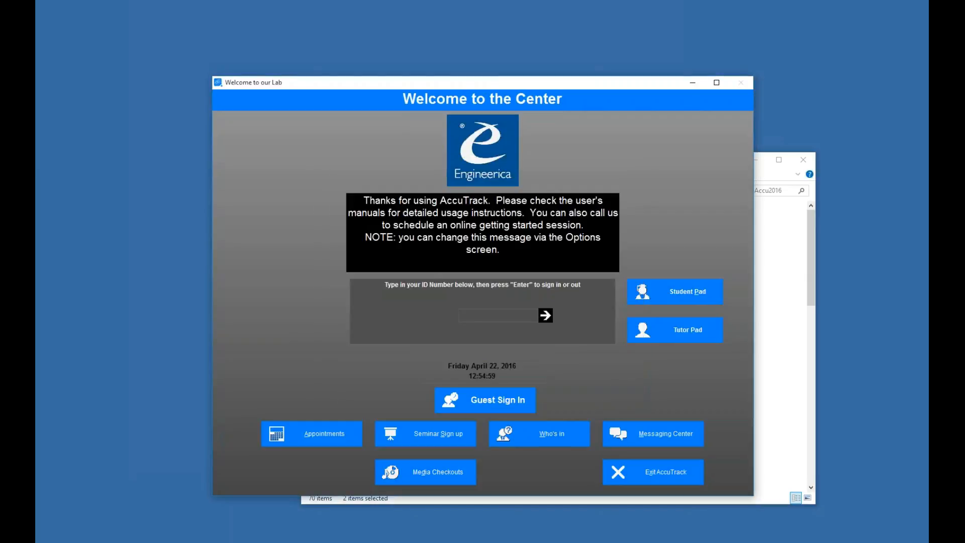
text(*****)
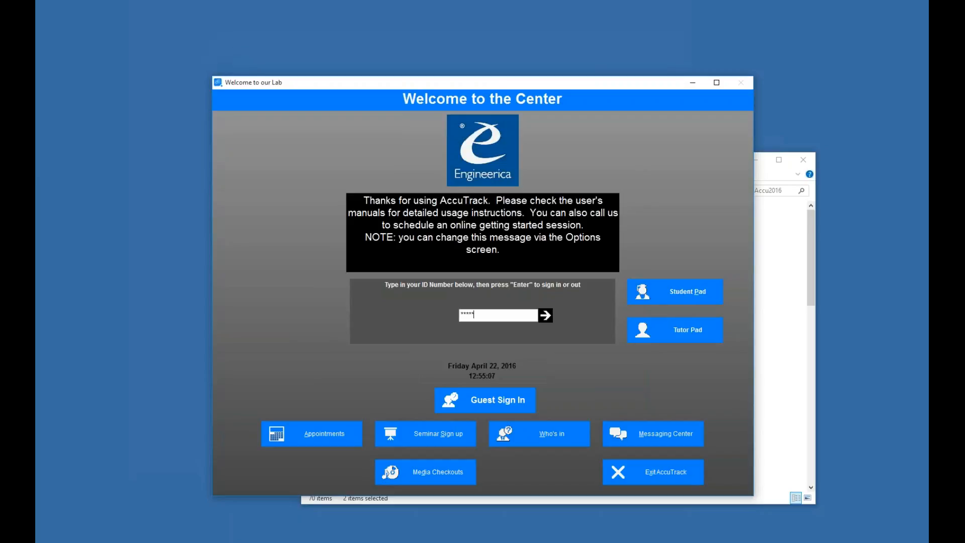
text(****)
key(Return)
text(***)
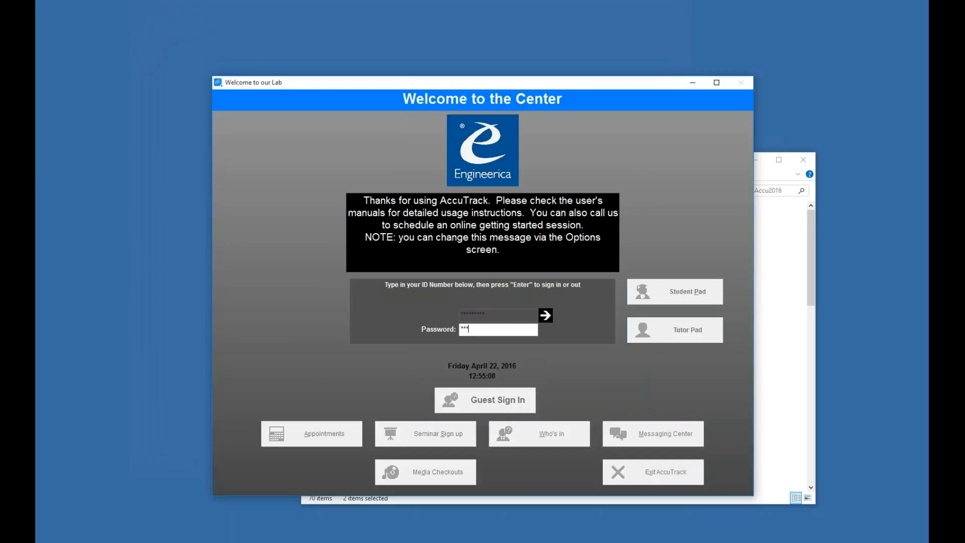
key(Return)
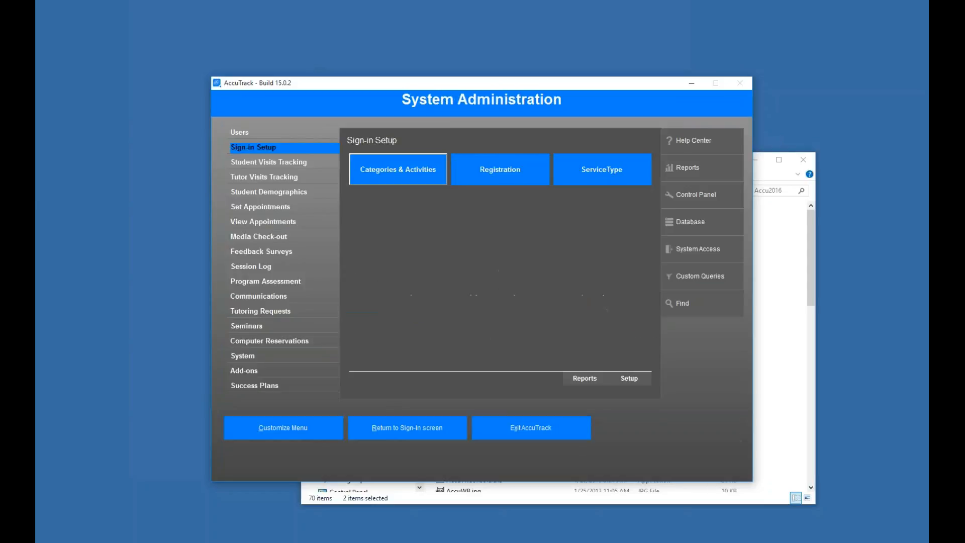
Reopen Database Location and view the configured network database folder in Explorer, then close the dialog
click(690, 222)
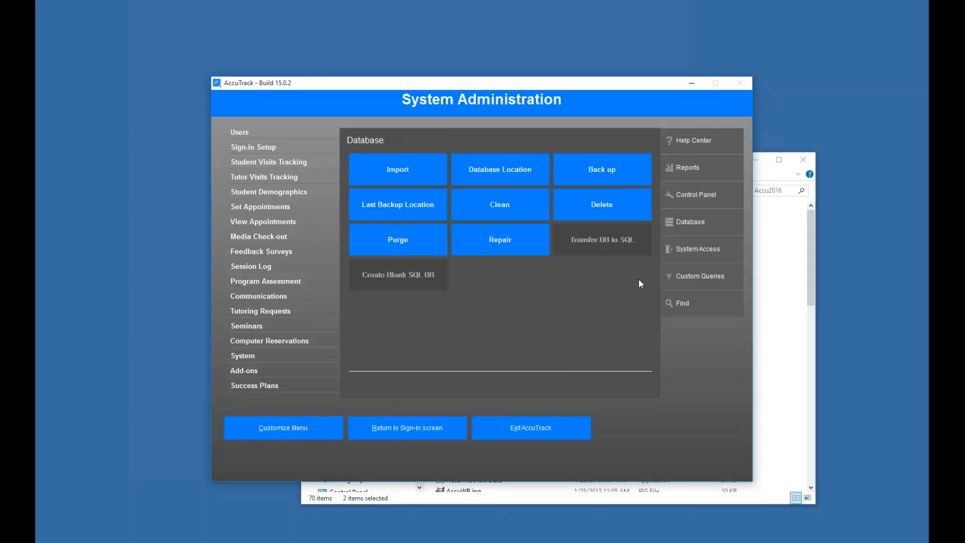
click(494, 173)
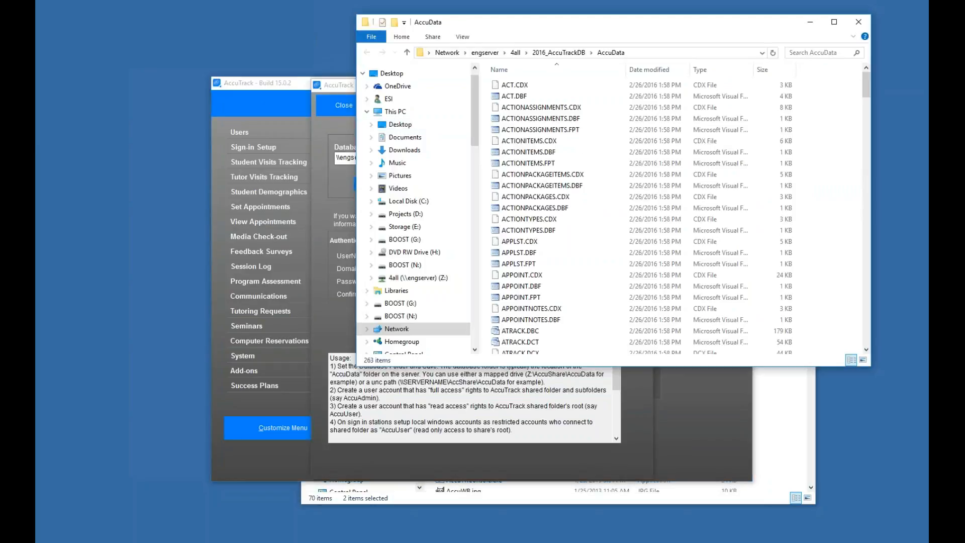
key(alt+Up)
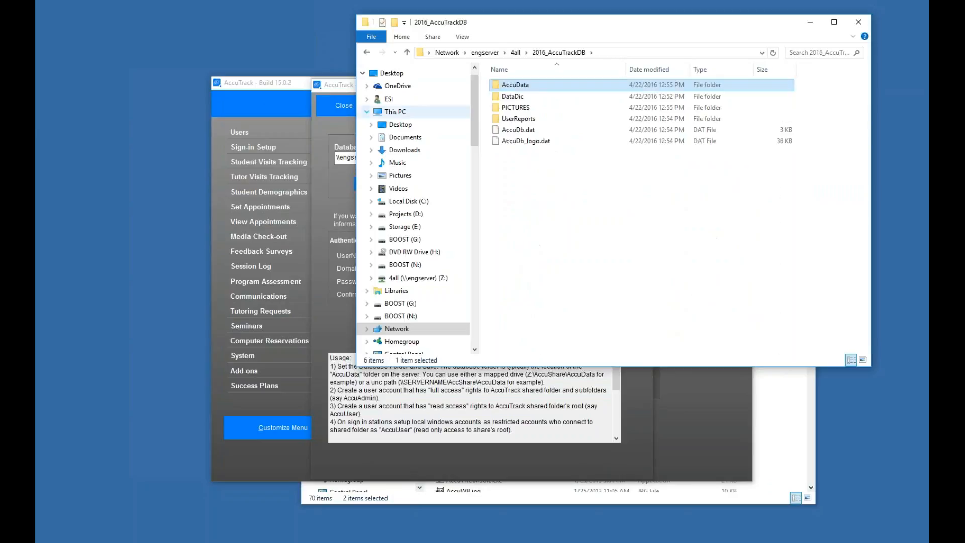
click(344, 105)
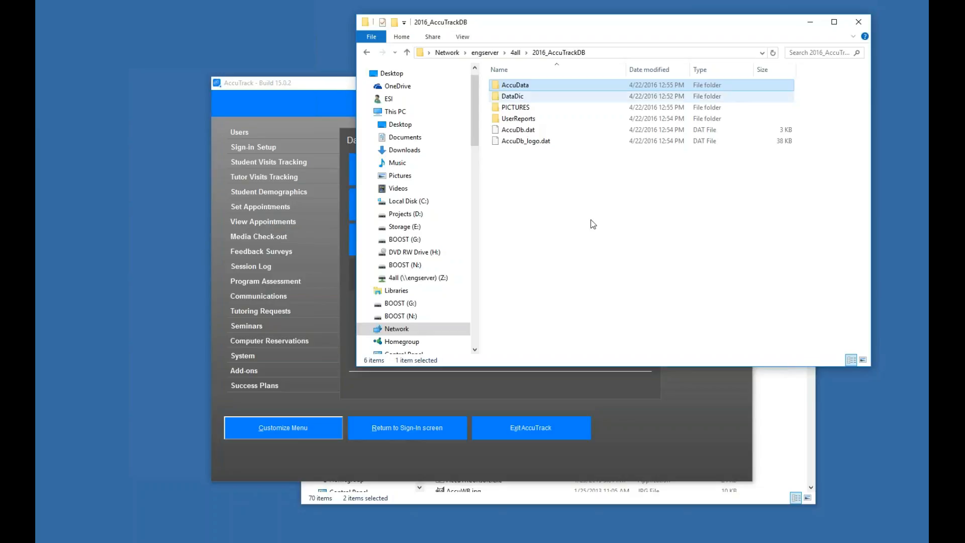
Paste a copy of the AccuData folder into the 2016_AccuTrackDB network folder
right_click(593, 224)
click(593, 268)
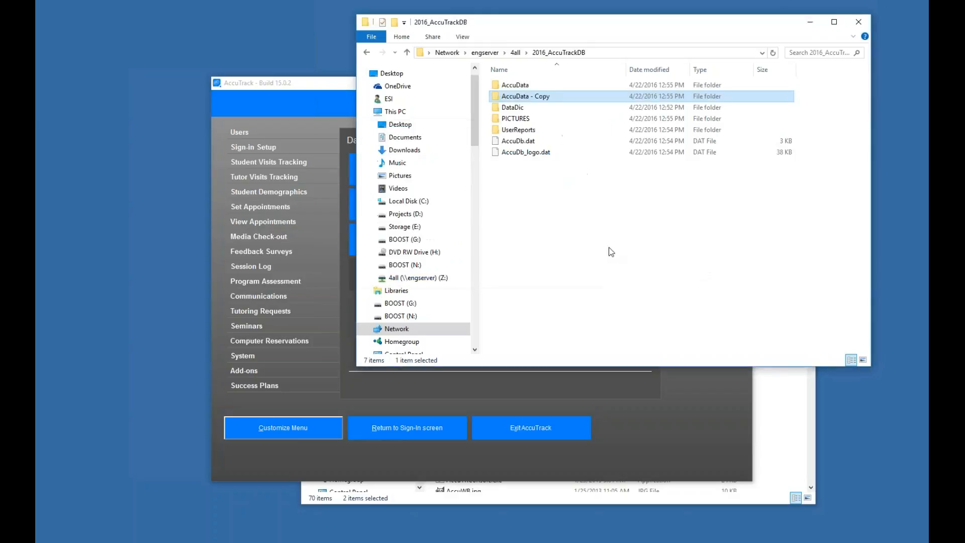
Back up the AccuTrack database to the suggested BACKUPS directory on the network share
key(alt+Tab)
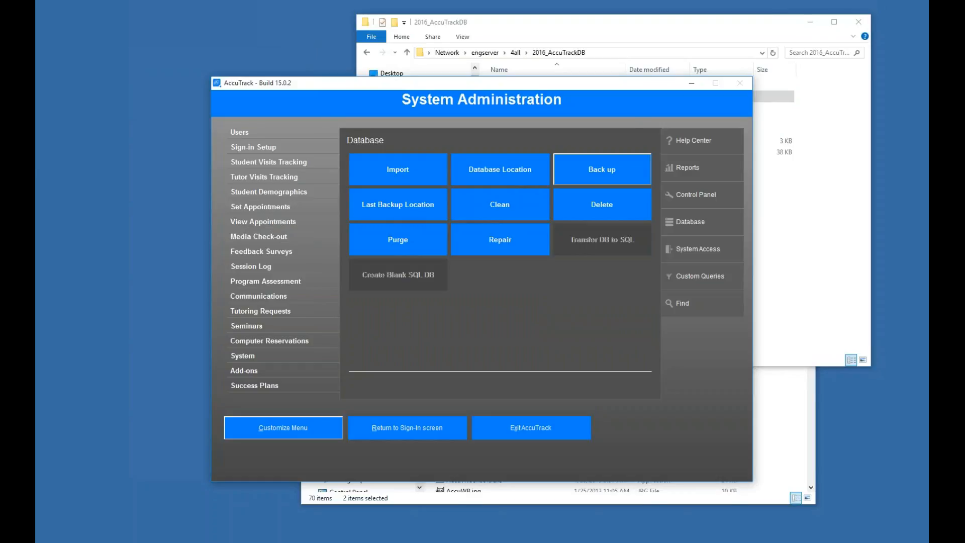
key(Return)
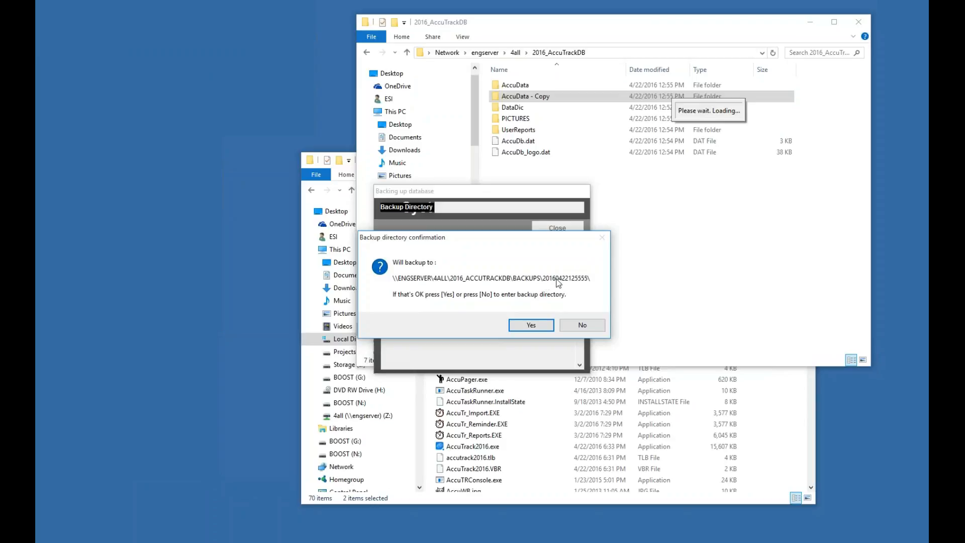
click(532, 326)
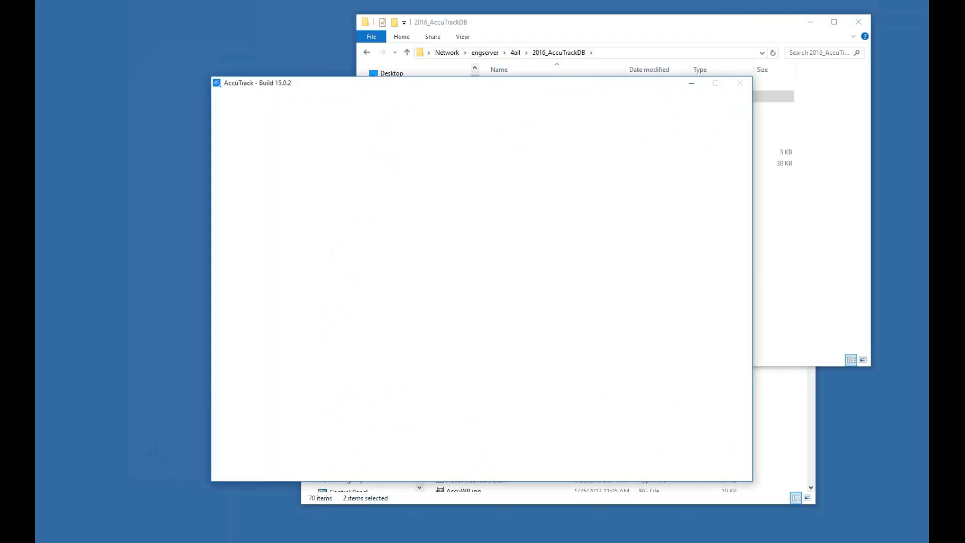
click(810, 211)
double_click(503, 107)
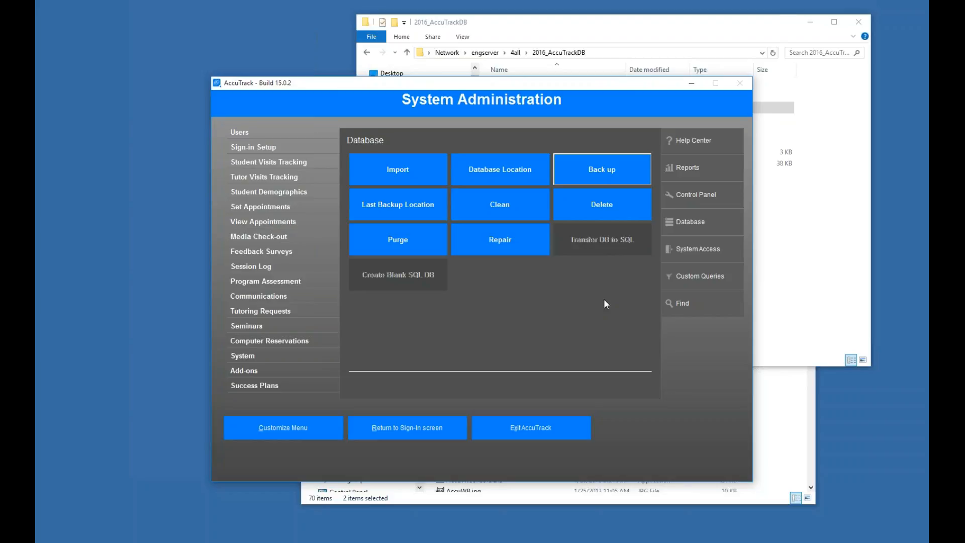
Browse up to the 4all share and open the Accu2014 folder's AccuData subfolder
click(589, 34)
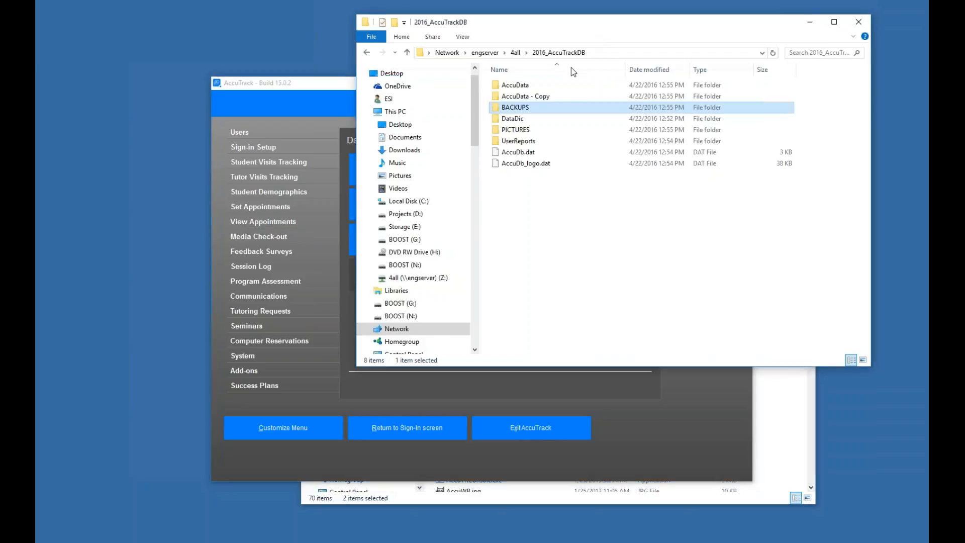
key(alt+Up)
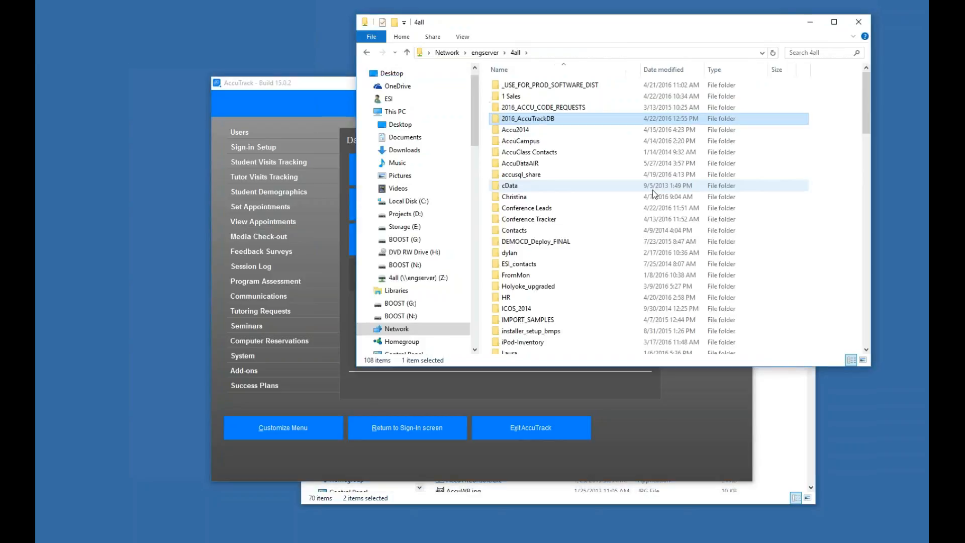
click(511, 131)
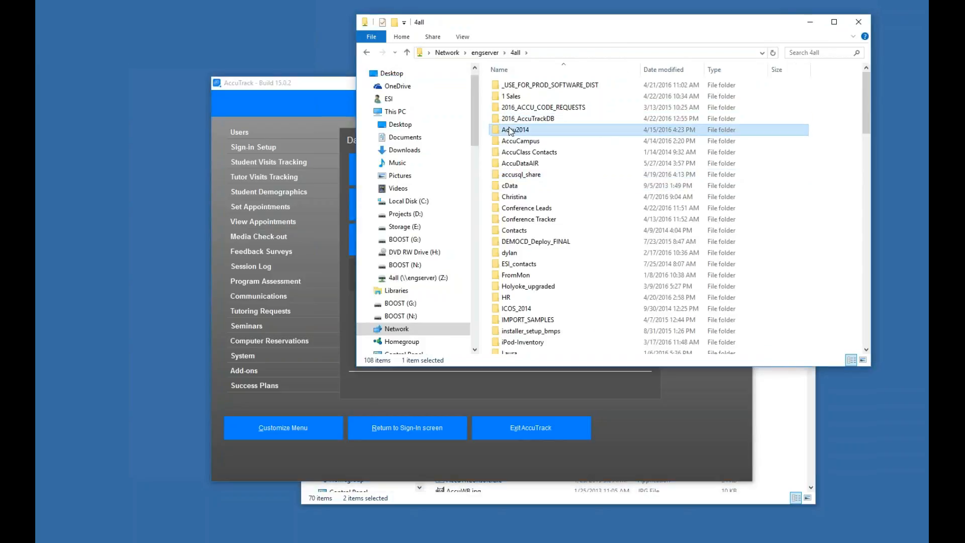
double_click(510, 129)
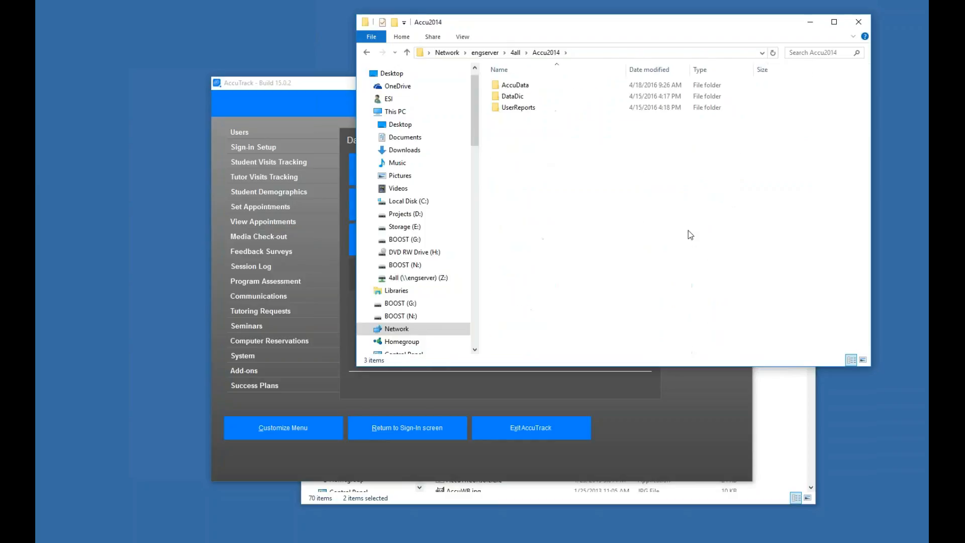
drag(582, 41, 526, 90)
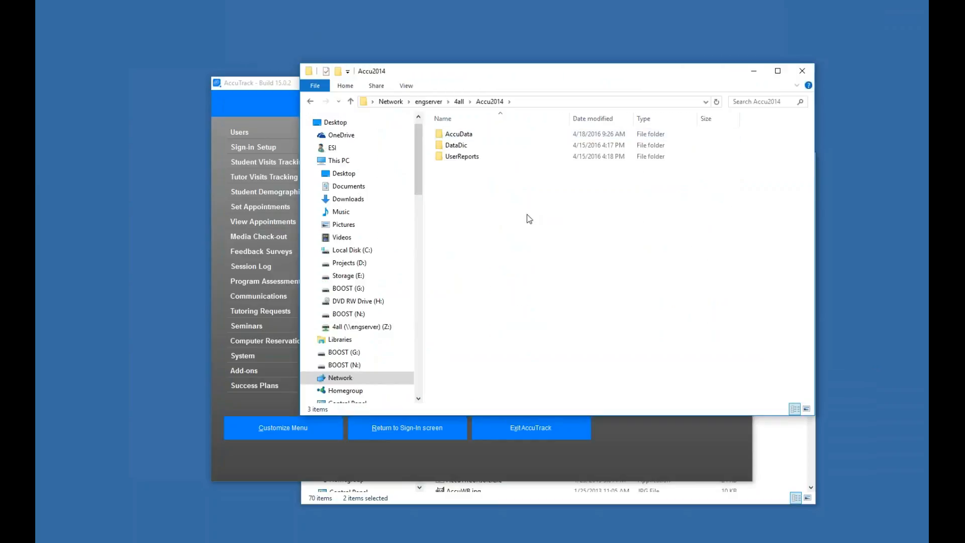
double_click(462, 135)
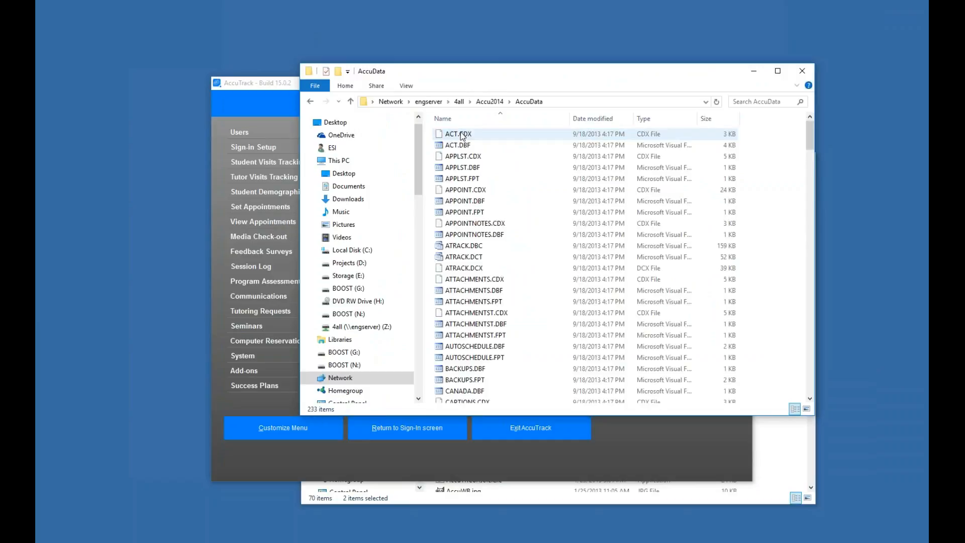
Open and read the dataversion.inf file in Accu2014's AccuData folder, then close it
click(486, 223)
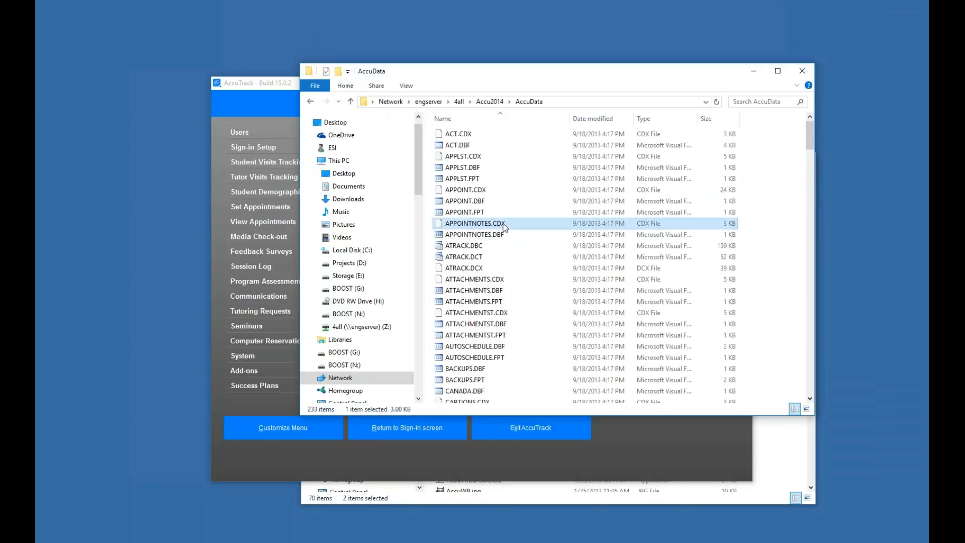
scroll(533, 218, down, 12)
click(487, 130)
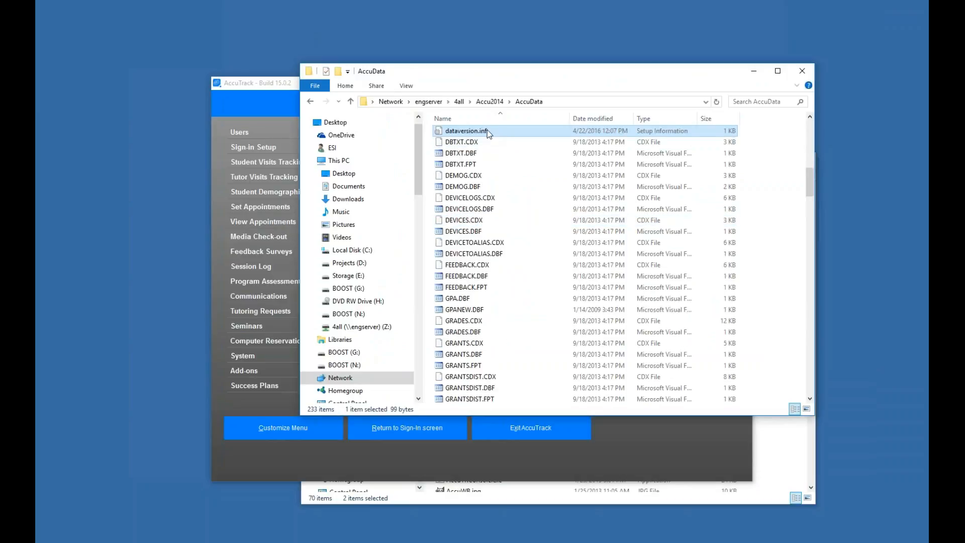
double_click(487, 130)
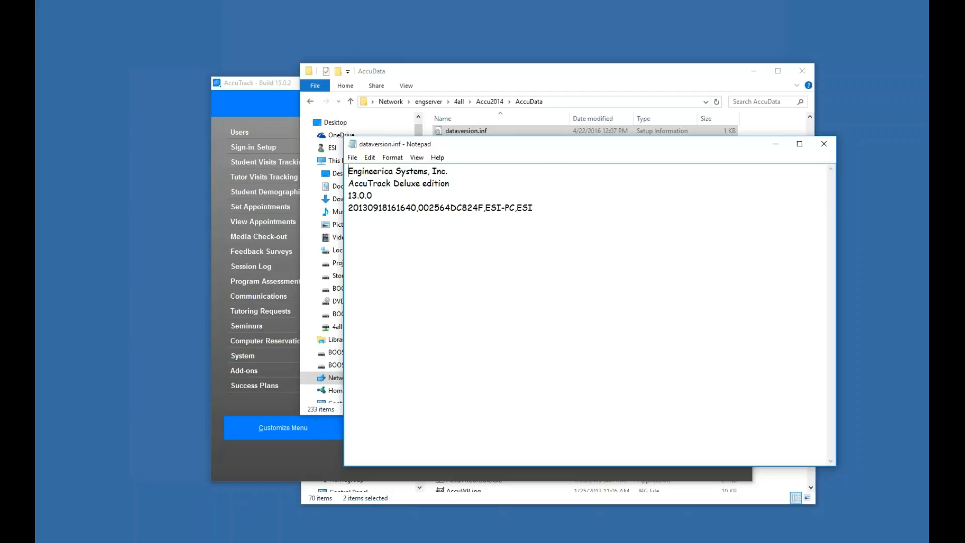
double_click(363, 195)
click(495, 233)
key(Up)
click(824, 144)
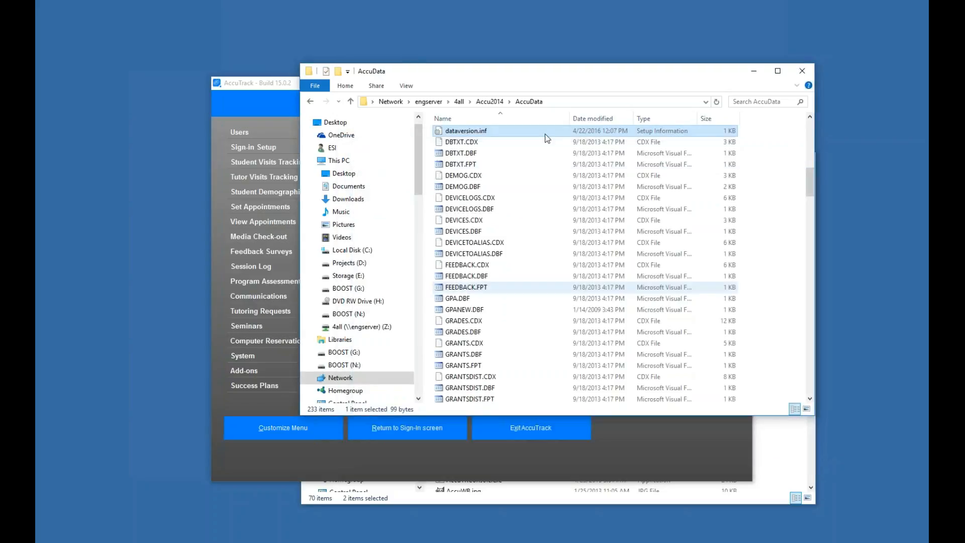
Open and read the dataversion.inf file in Accu2014's DataDic folder, then close it
click(490, 101)
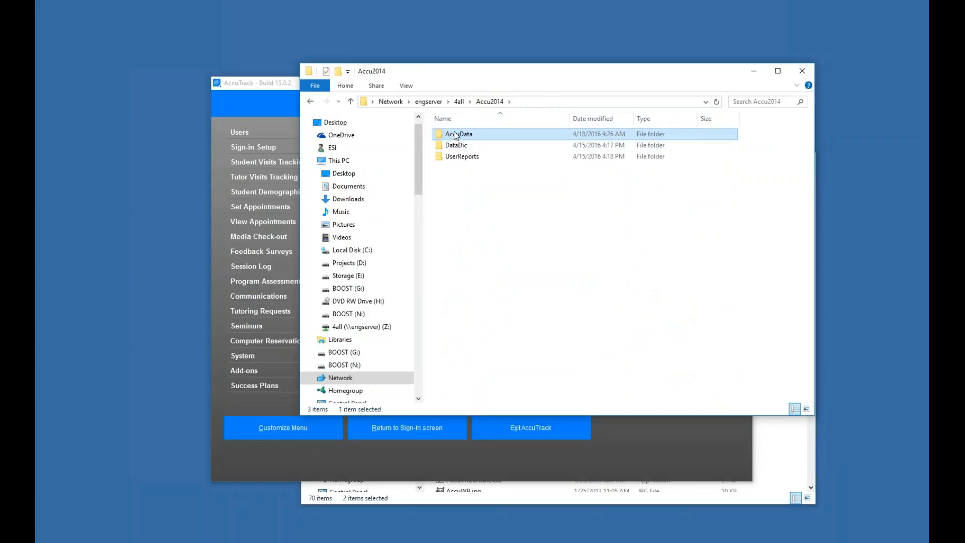
double_click(457, 145)
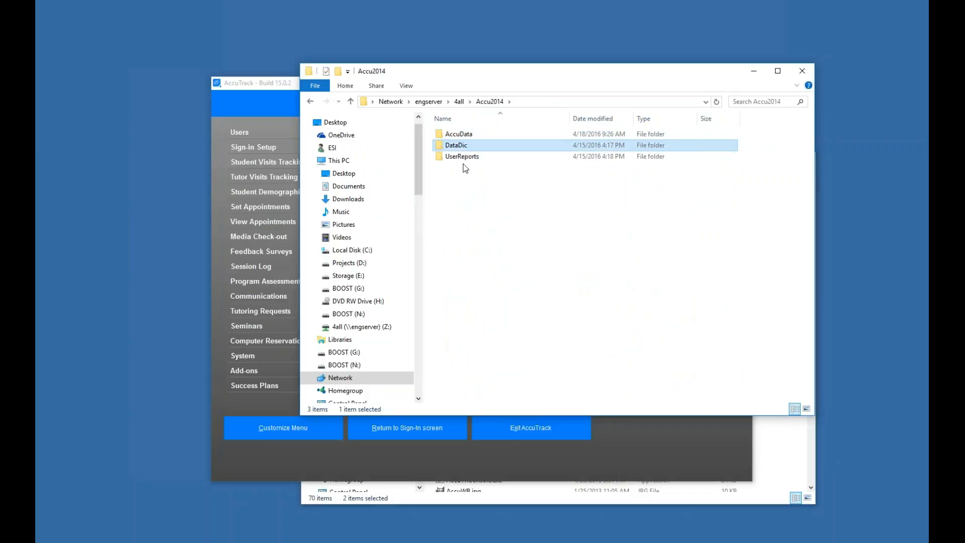
double_click(458, 135)
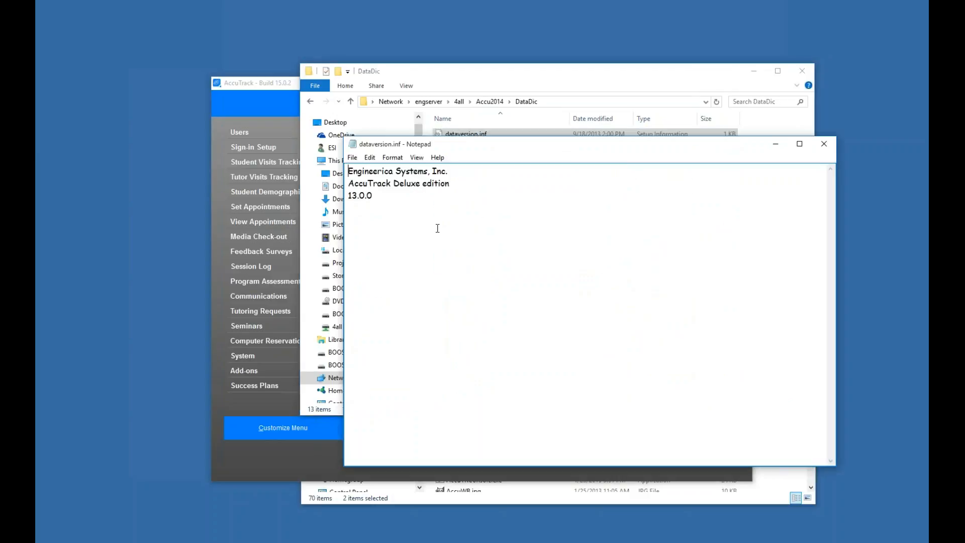
click(824, 144)
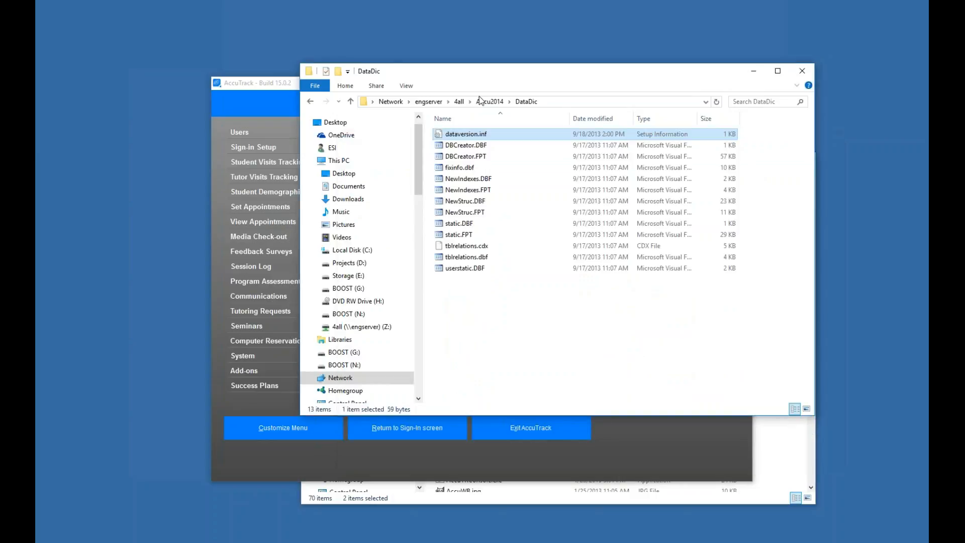
Rename the DataDic folder in Accu2014 to DataDic2014
key(BackSpace)
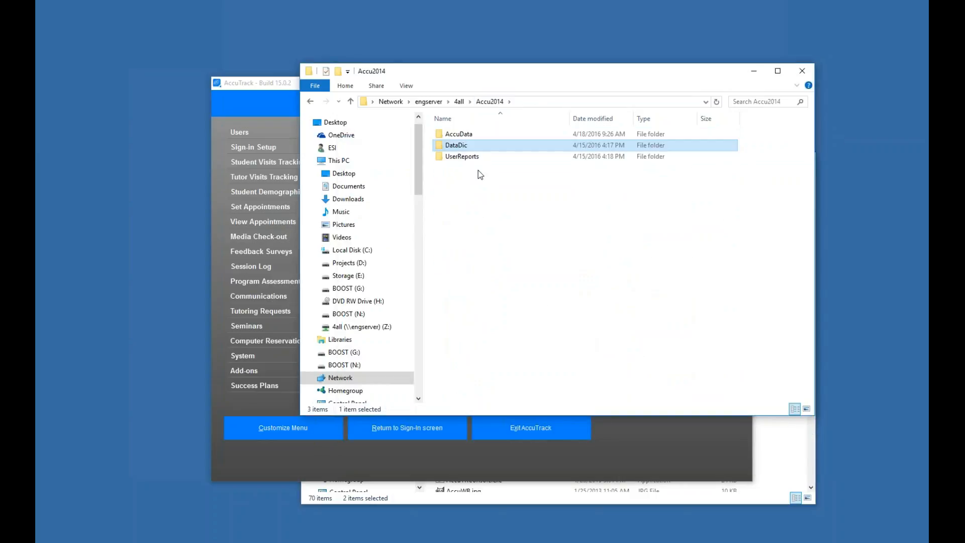
right_click(479, 149)
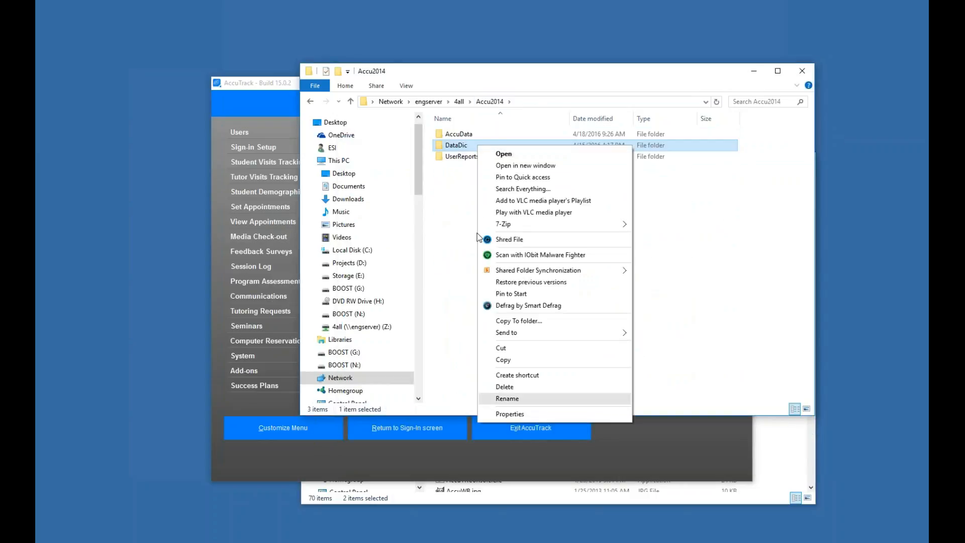
click(505, 397)
key(End)
text(2015)
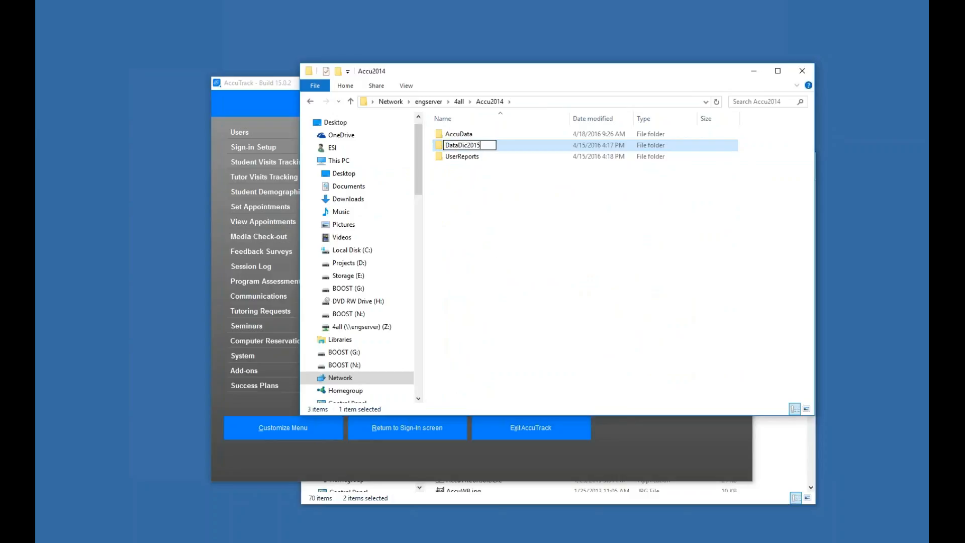
click(635, 288)
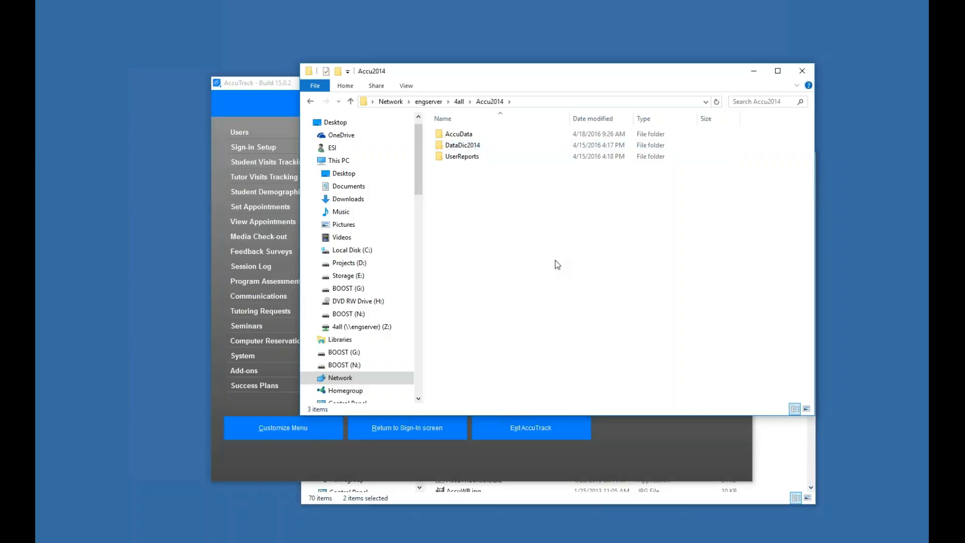
Copy the DataDic folder from the local Accu2016 program folder and paste it into the Accu2014 network folder
click(805, 459)
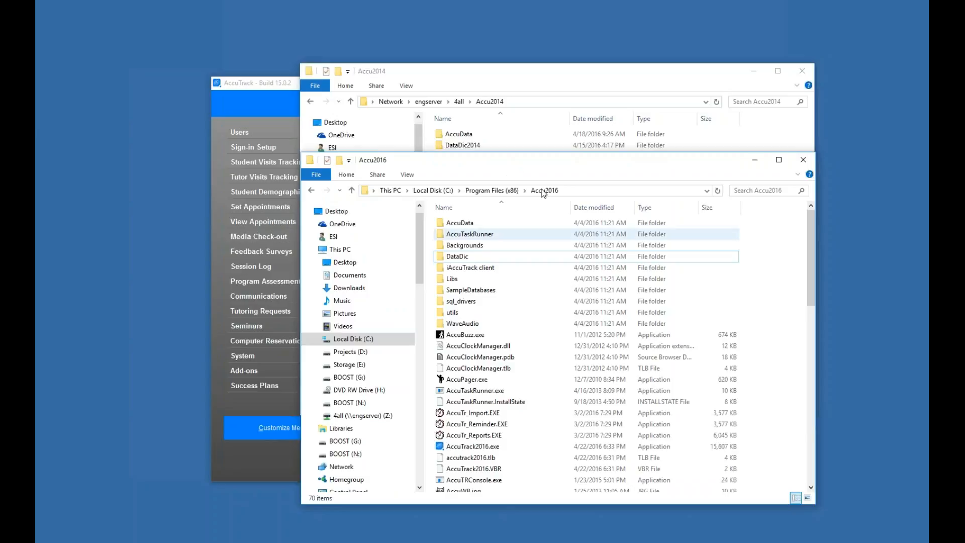
click(470, 257)
right_click(471, 256)
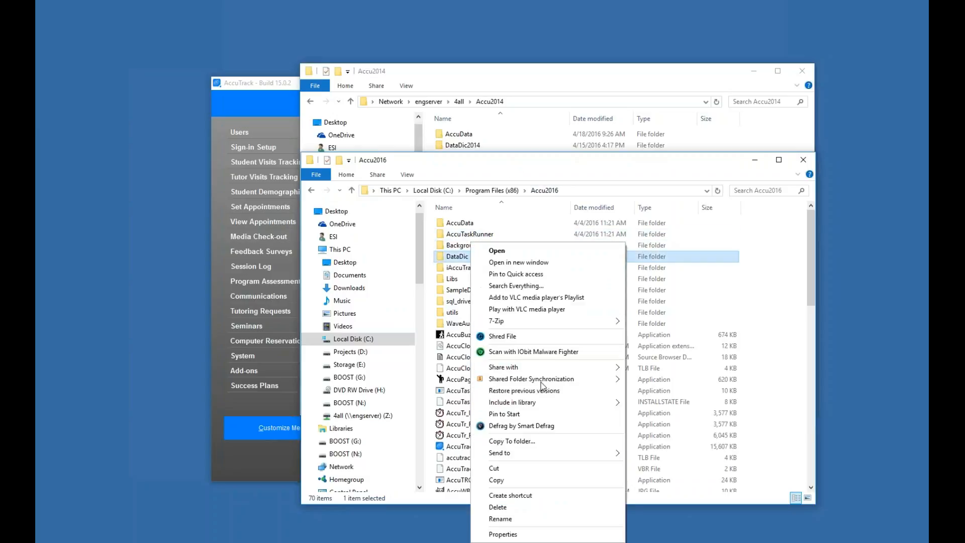
click(524, 481)
click(524, 87)
right_click(609, 333)
click(583, 362)
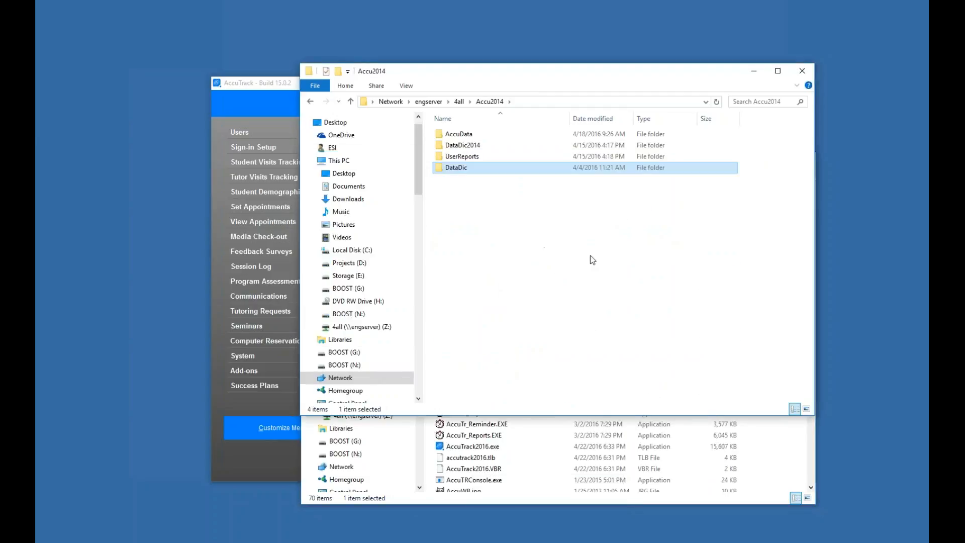
Open and read the dataversion.inf in the newly pasted DataDic folder, then close it
click(512, 222)
double_click(461, 169)
double_click(467, 134)
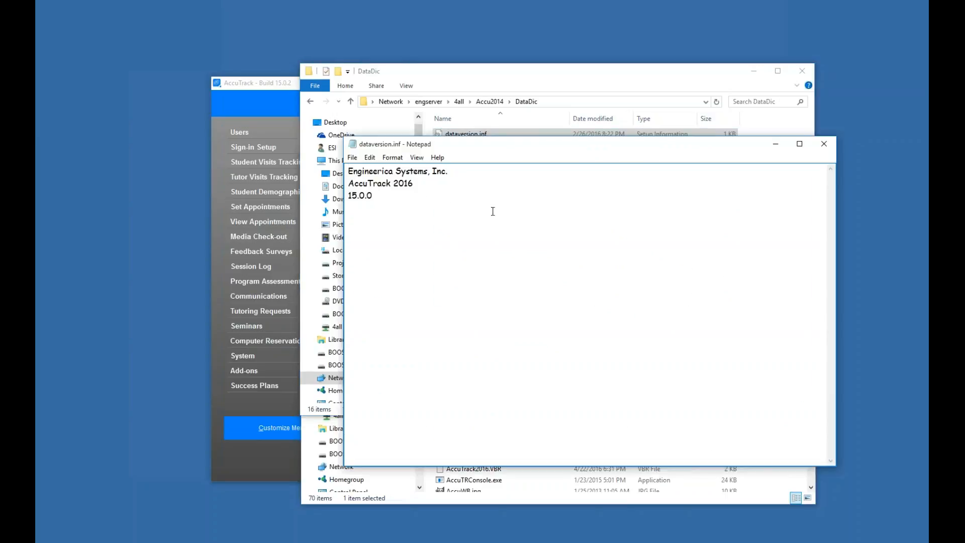
click(818, 146)
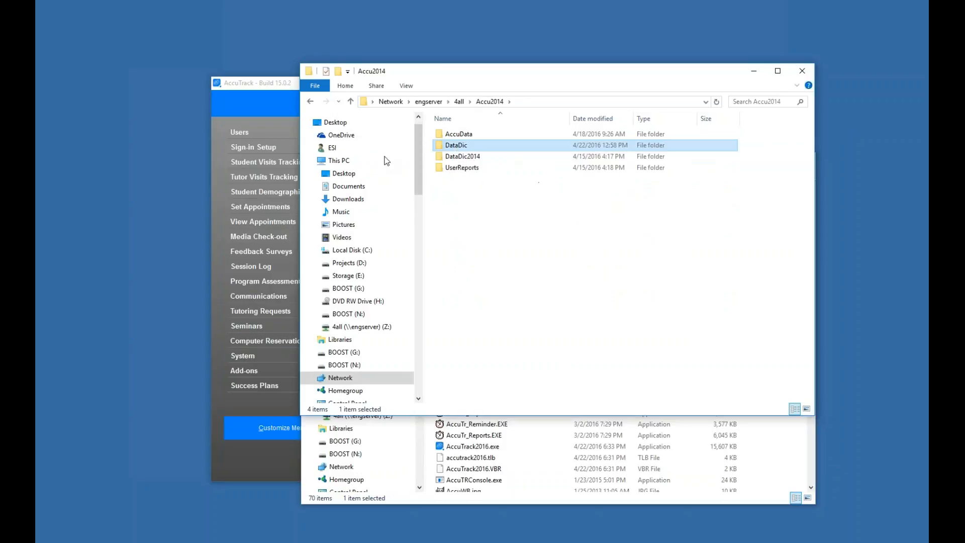
Copy the \\engserver\4all\Accu2014\AccuData path and save it as AccuTrack's database folder
double_click(478, 135)
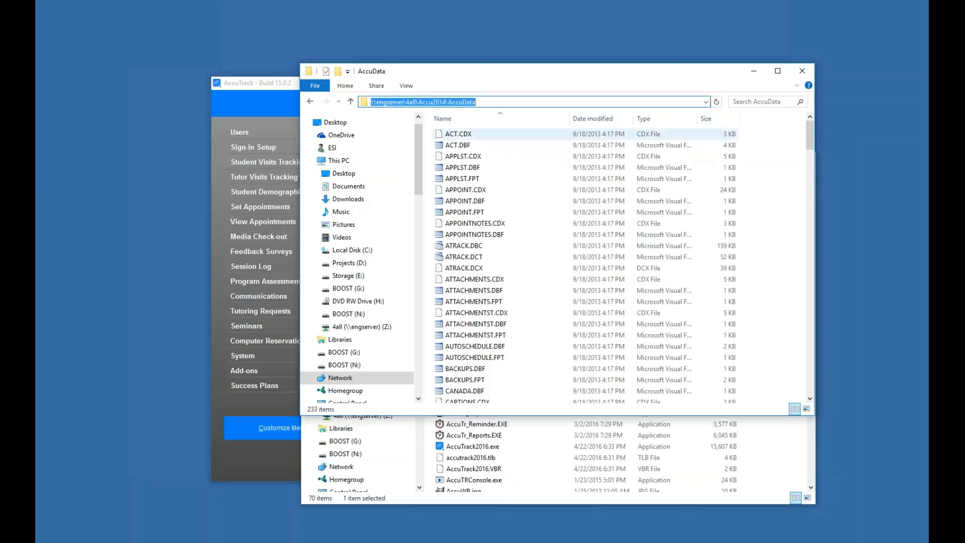
click(802, 71)
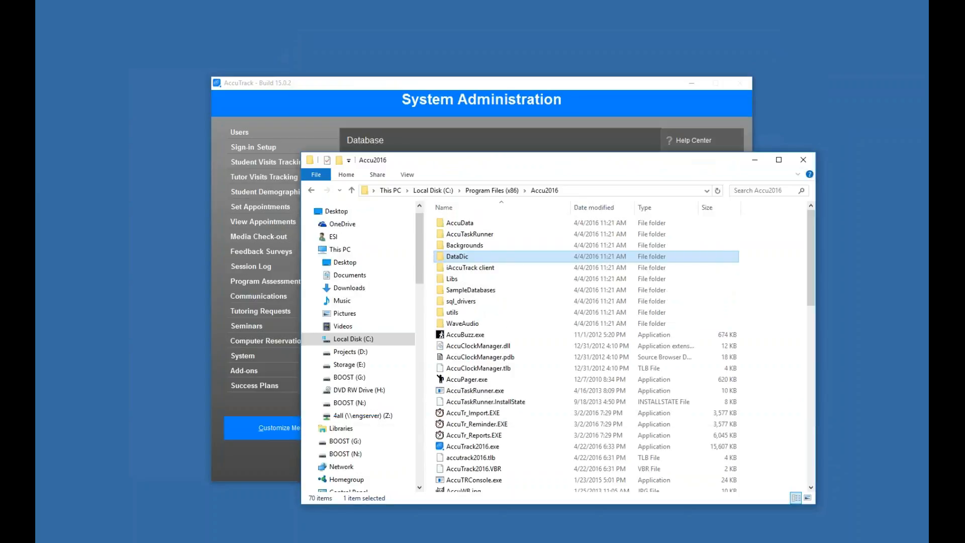
click(803, 161)
click(487, 166)
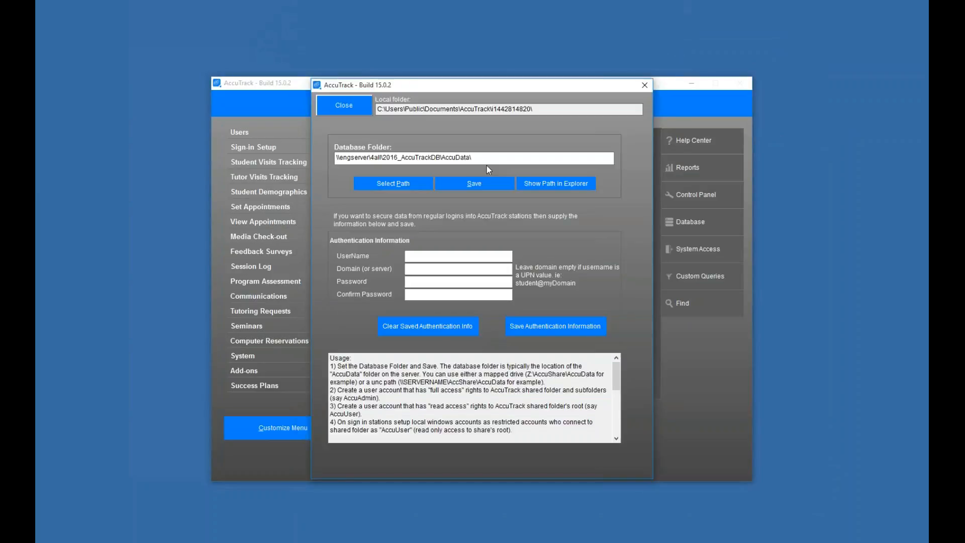
key(Tab)
text(\\engserver\4all\Accu2014\AccuData)
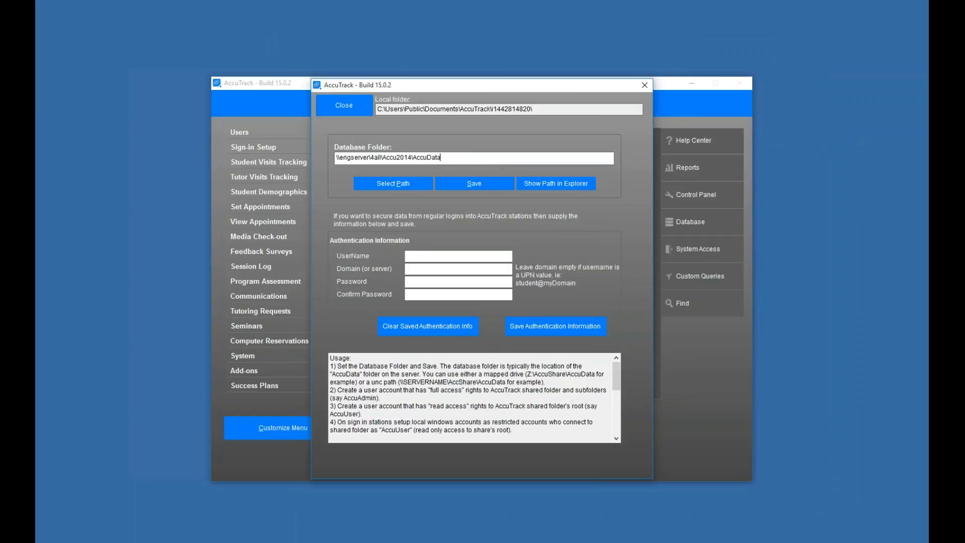
click(461, 184)
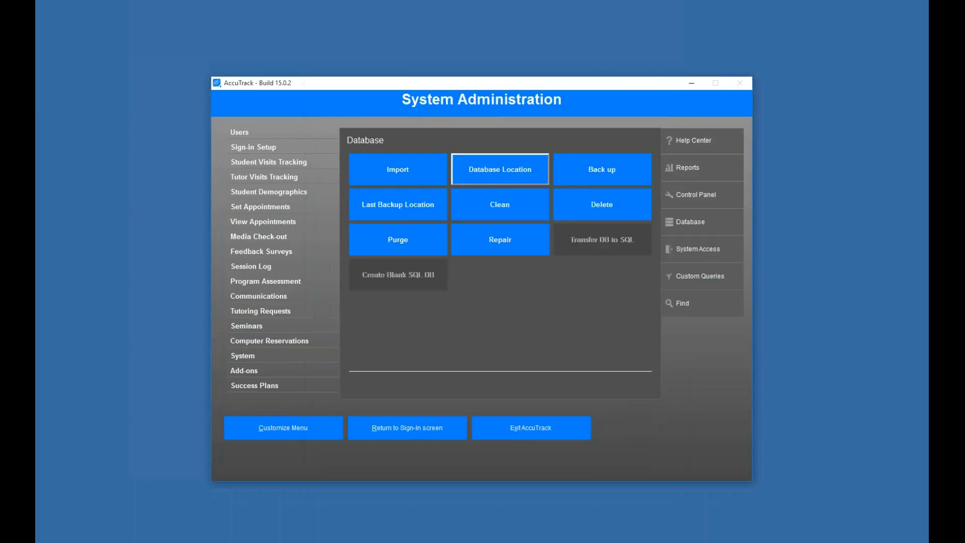
Exit AccuTrack, relaunch it, and accept the upgrade of the data files to the latest version
key(alt+x)
key(Return)
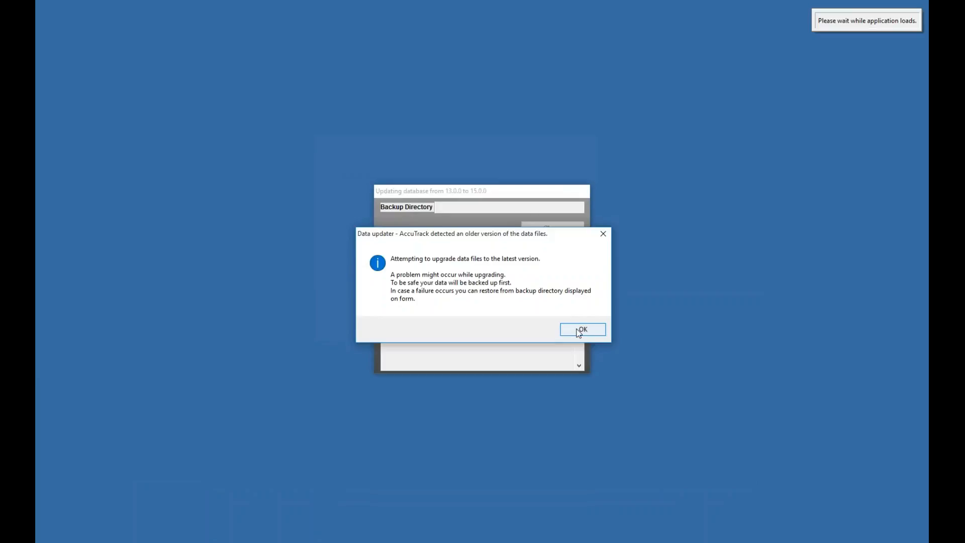
key(Return)
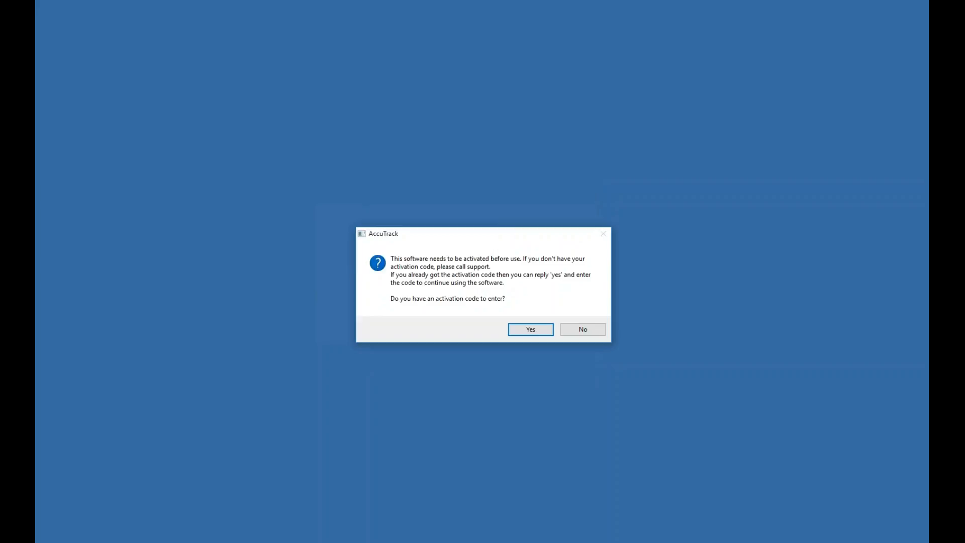
Confirm having an activation code, then locate dataversion.inf in the network ACCUDATA folder and close that folder window
key(Return)
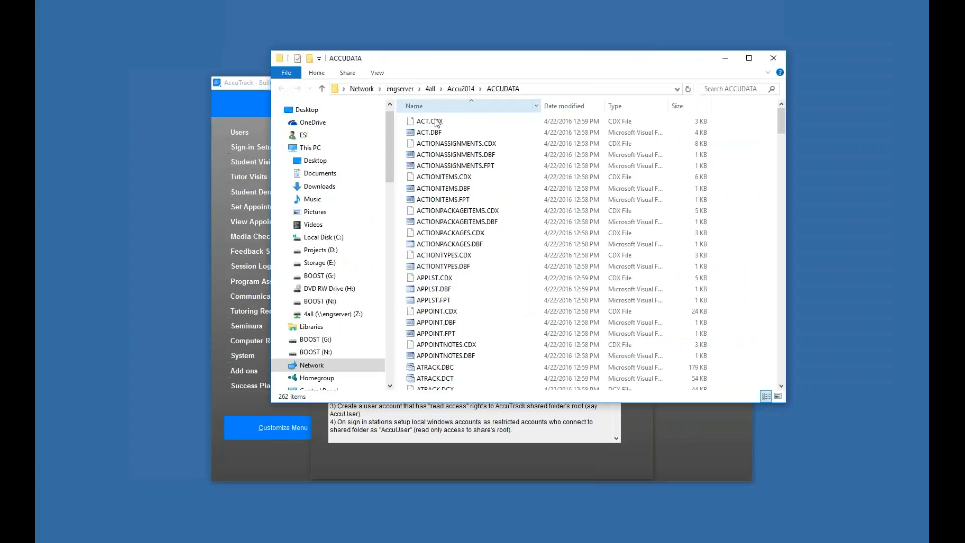
key(d)
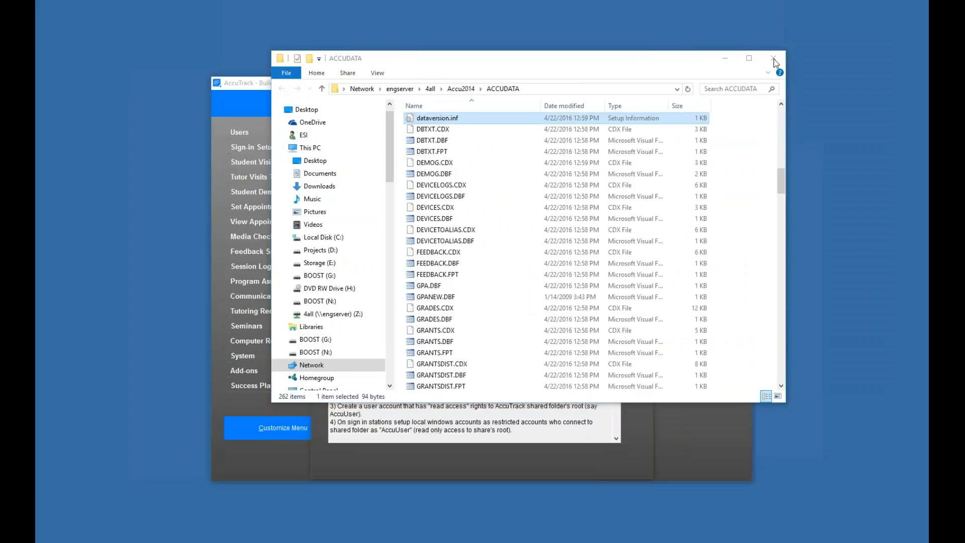
click(774, 60)
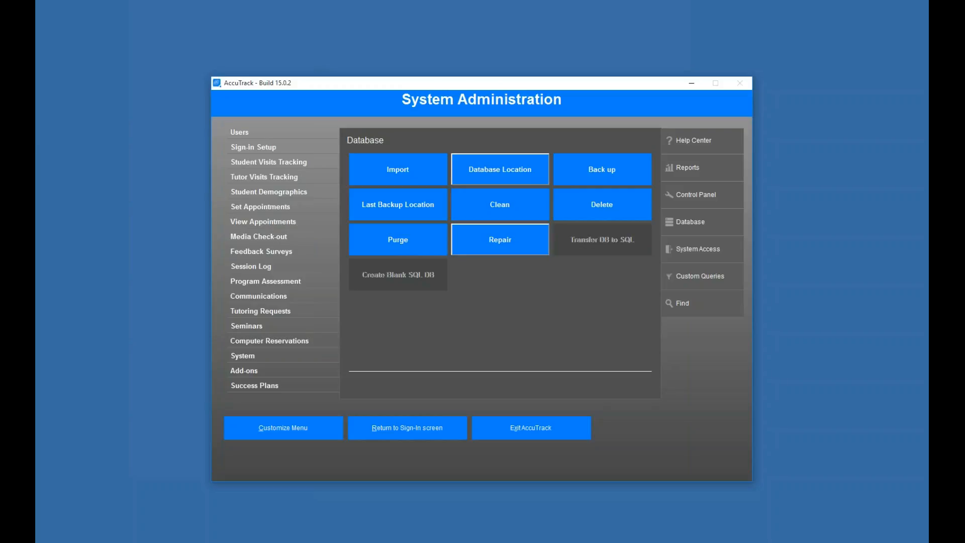
Run the database Clean to remove deleted records and reindex, choosing to create a backup first
click(500, 240)
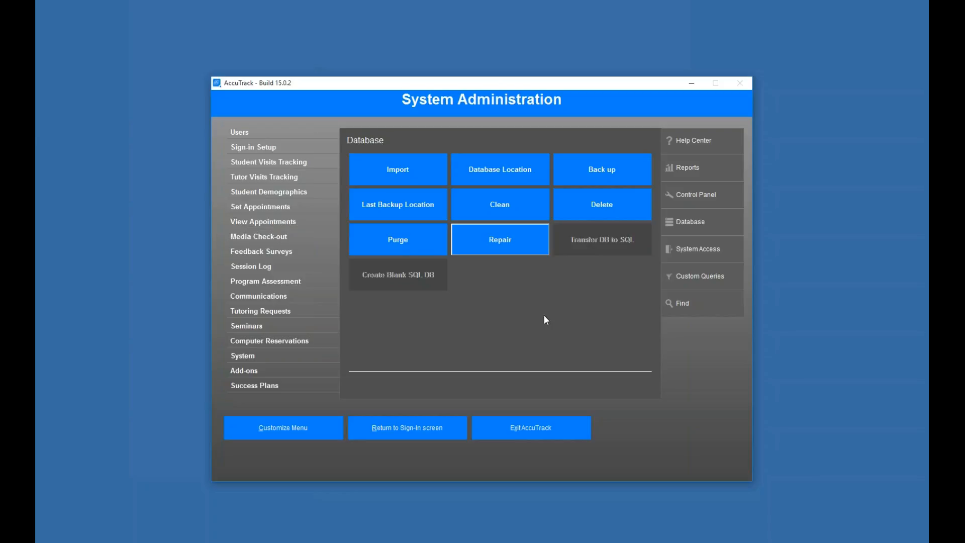
key(Up)
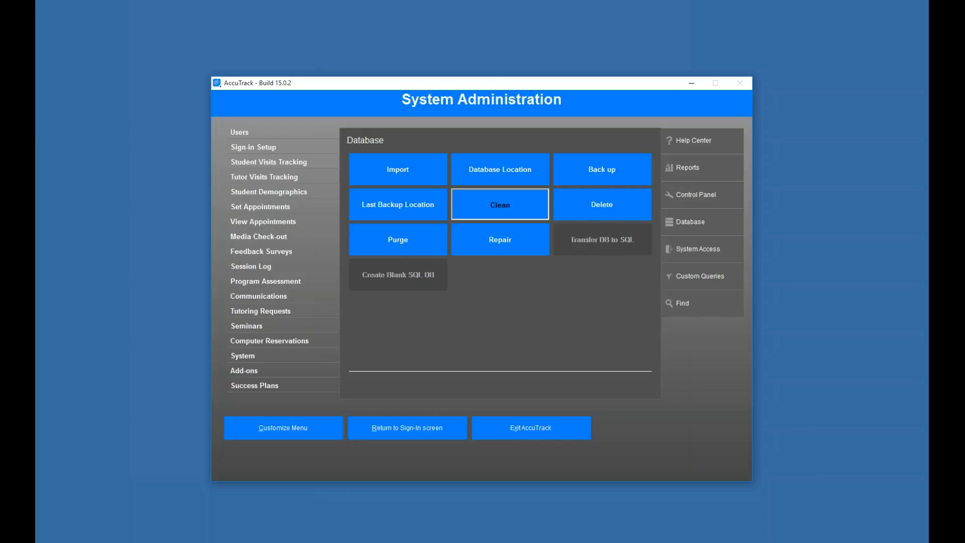
key(Return)
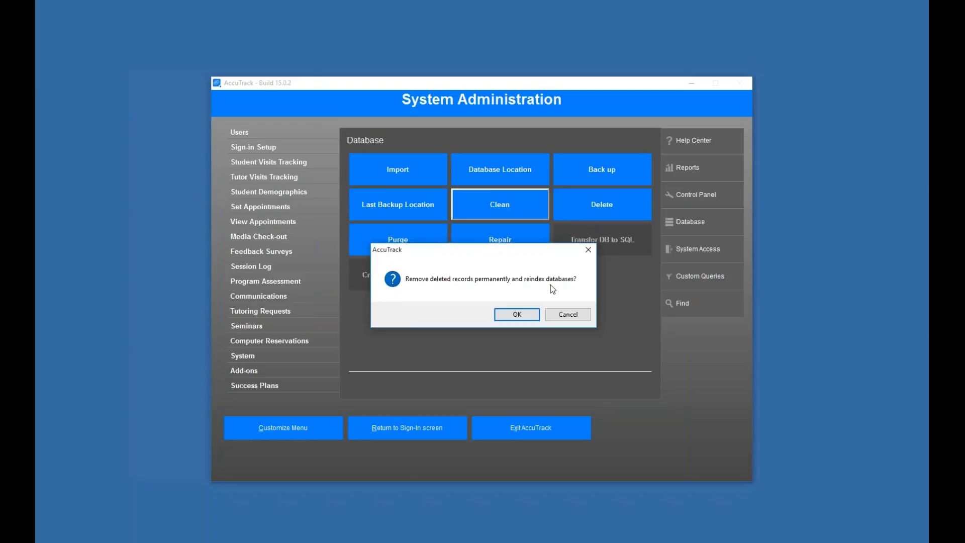
click(518, 314)
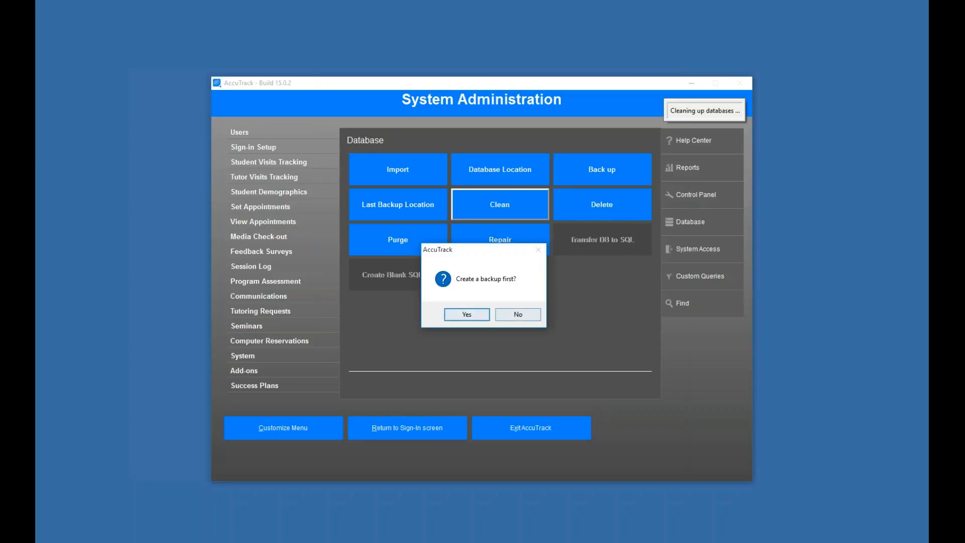
click(485, 316)
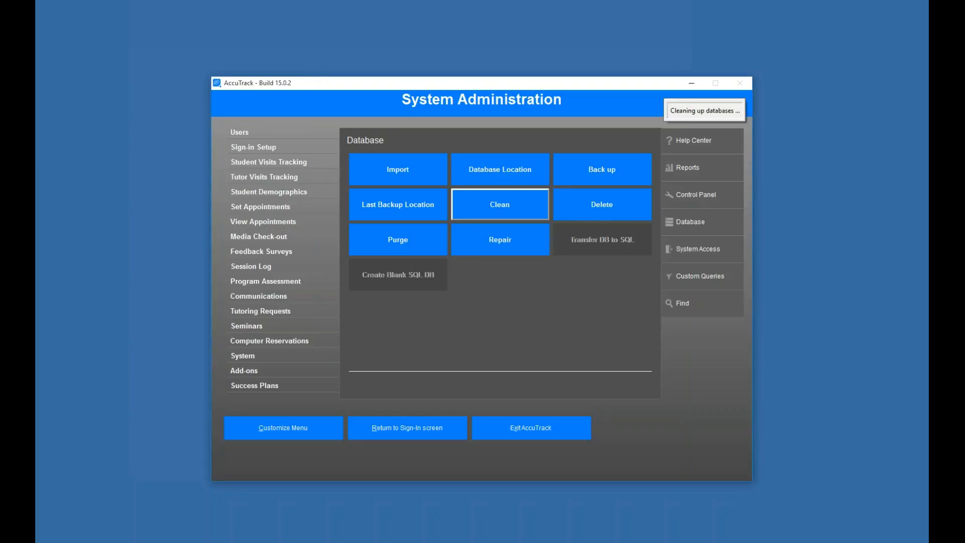